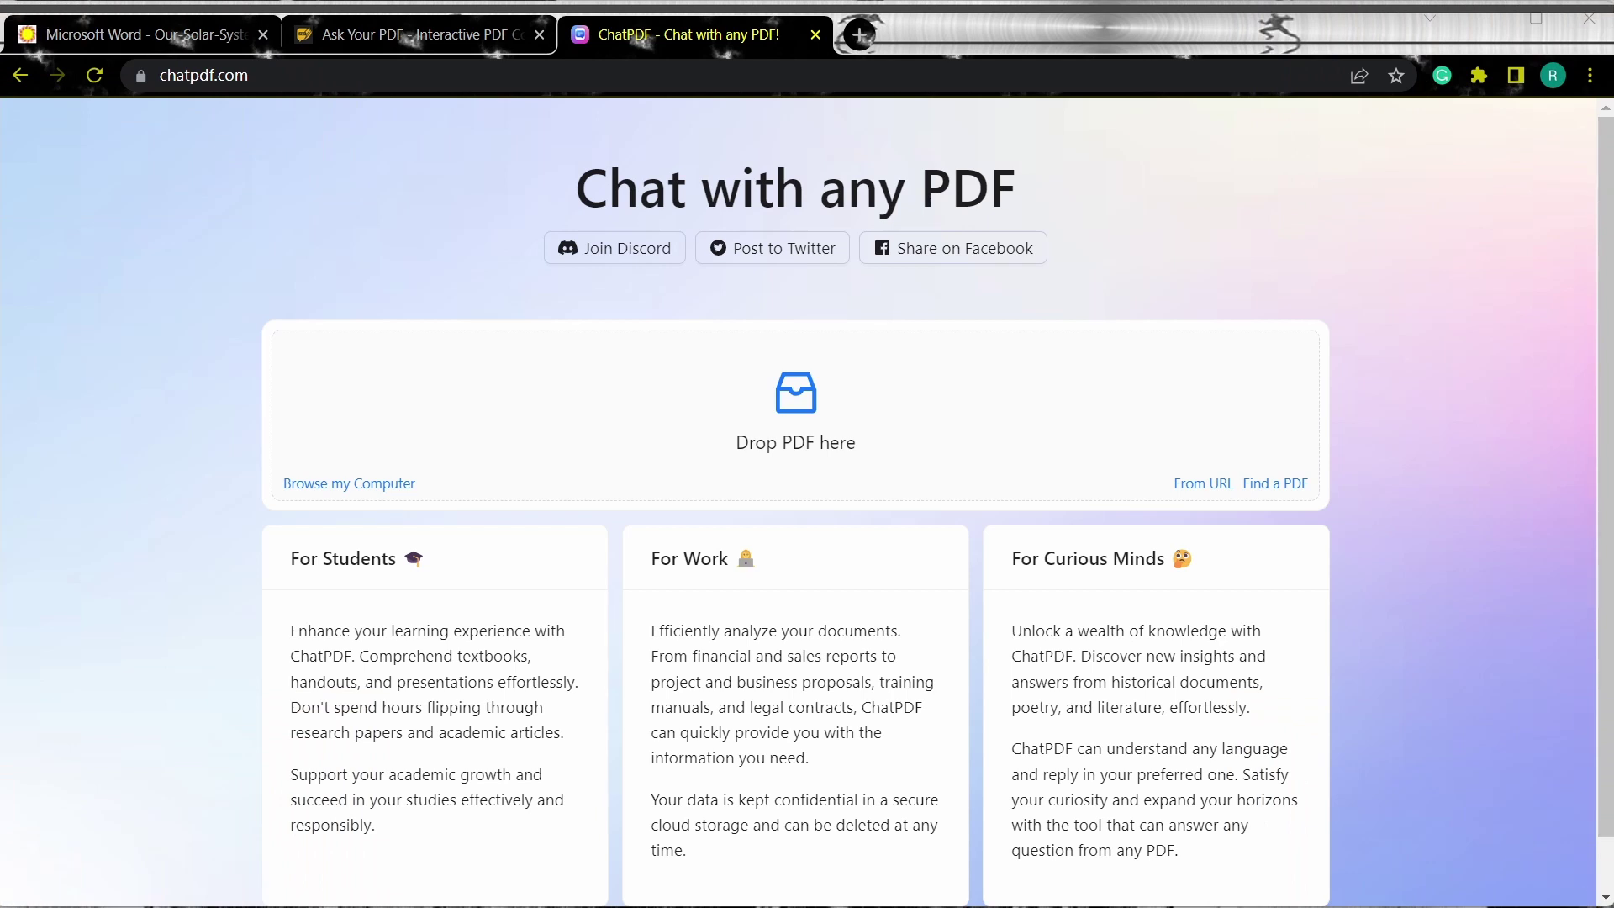
Step: Scroll down the ChatPDF home page to show the footer links, including Pricing
scroll(1452, 519, "down", 1)
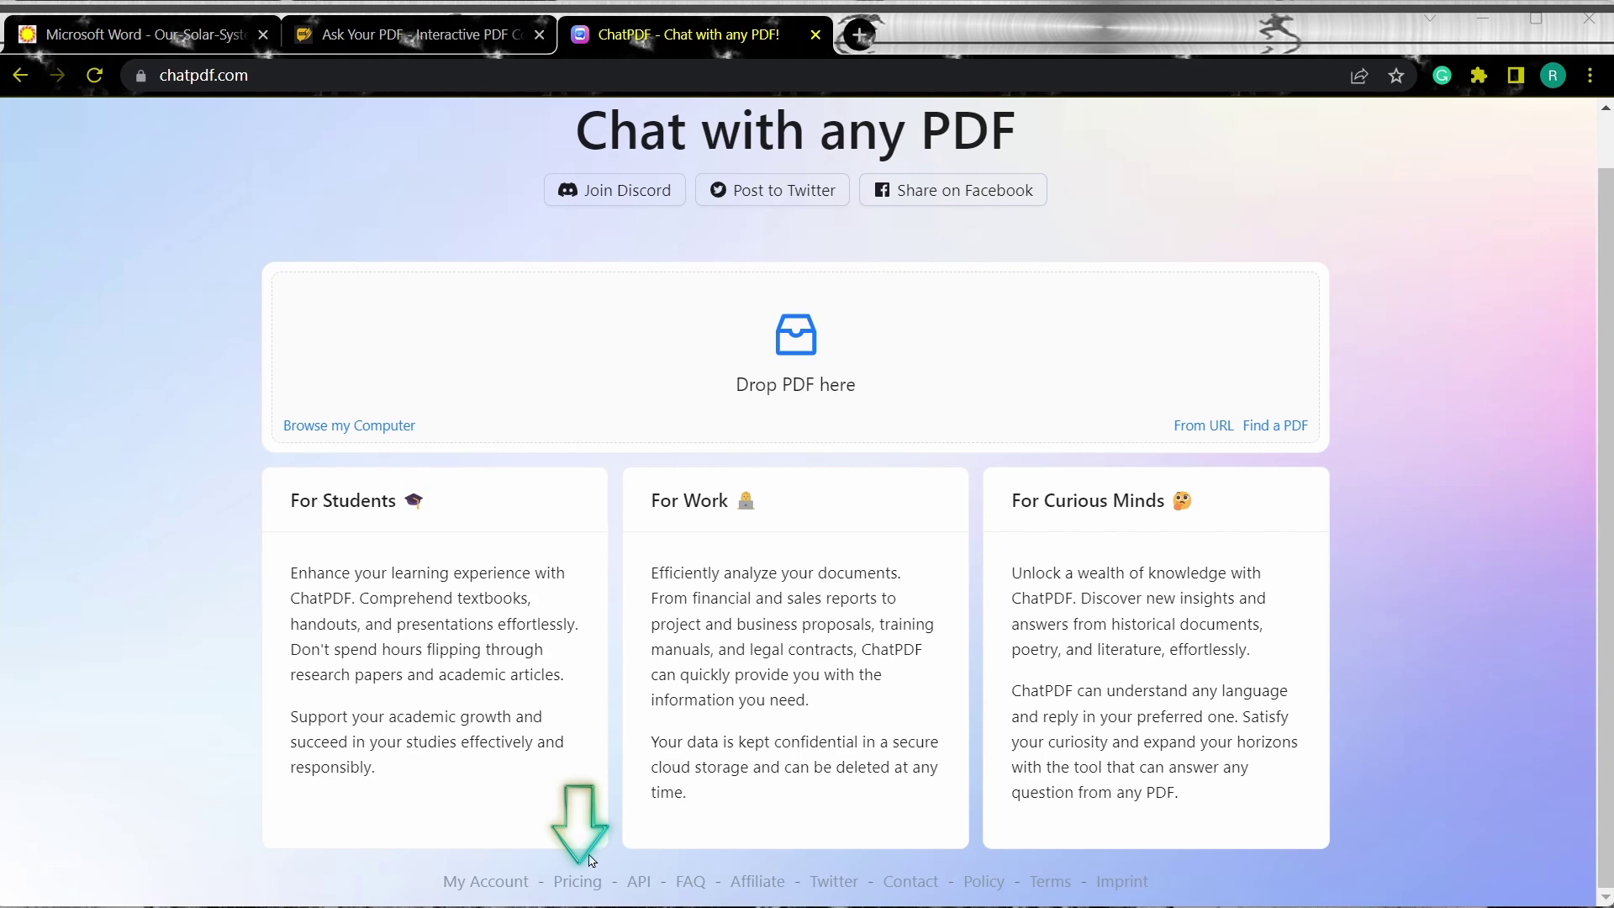
left_click(565, 880)
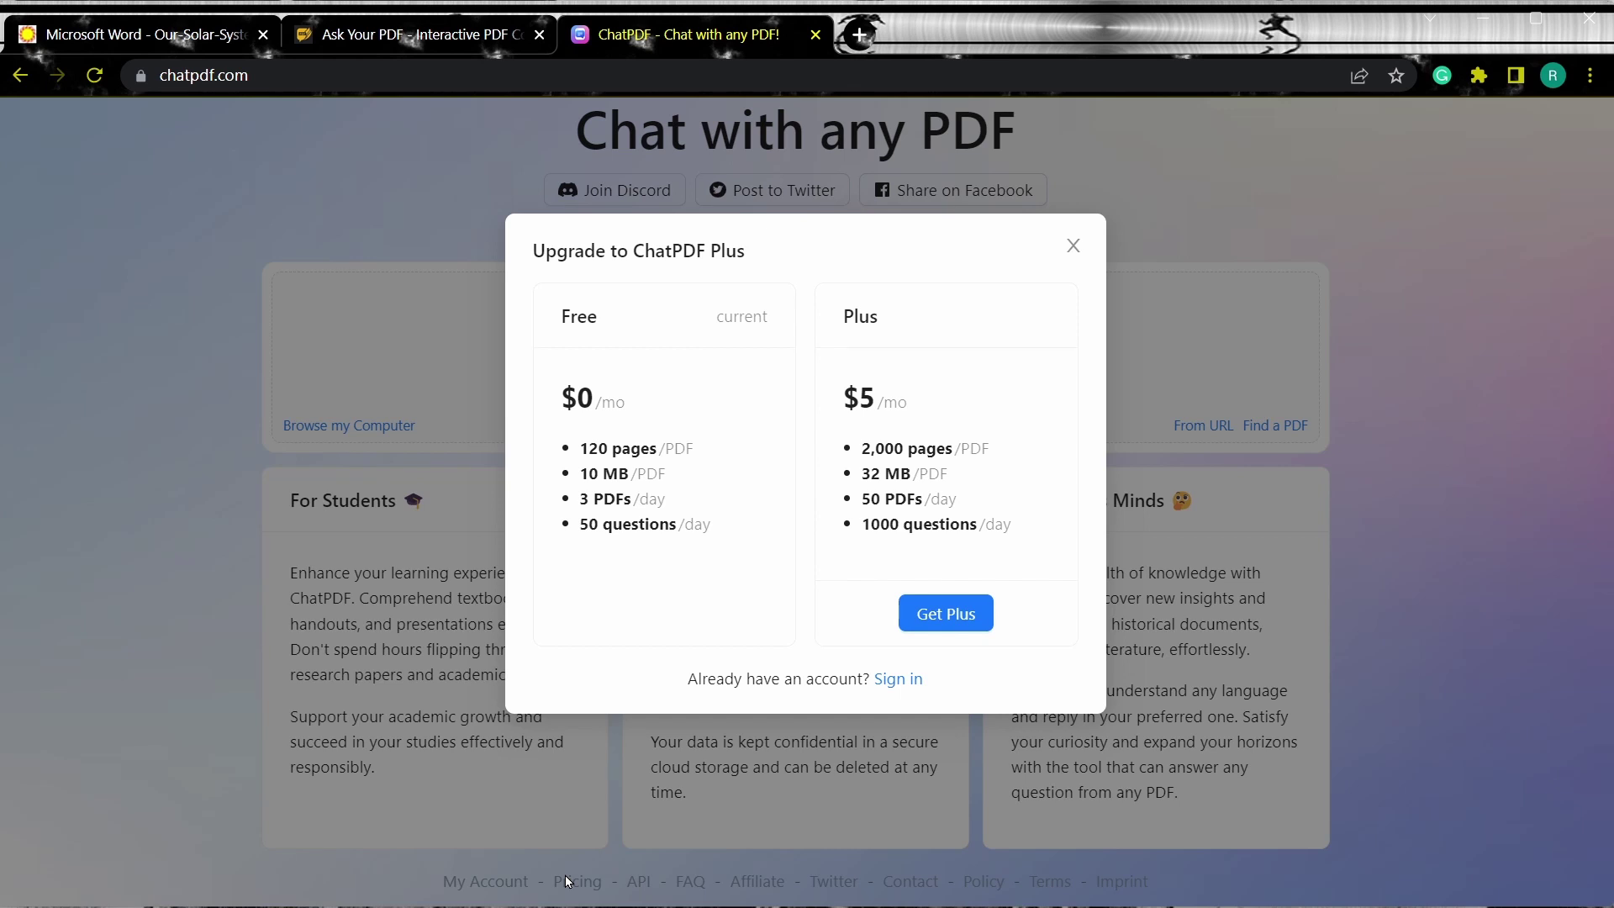
left_click(1073, 245)
scroll(1323, 293, "up", 2)
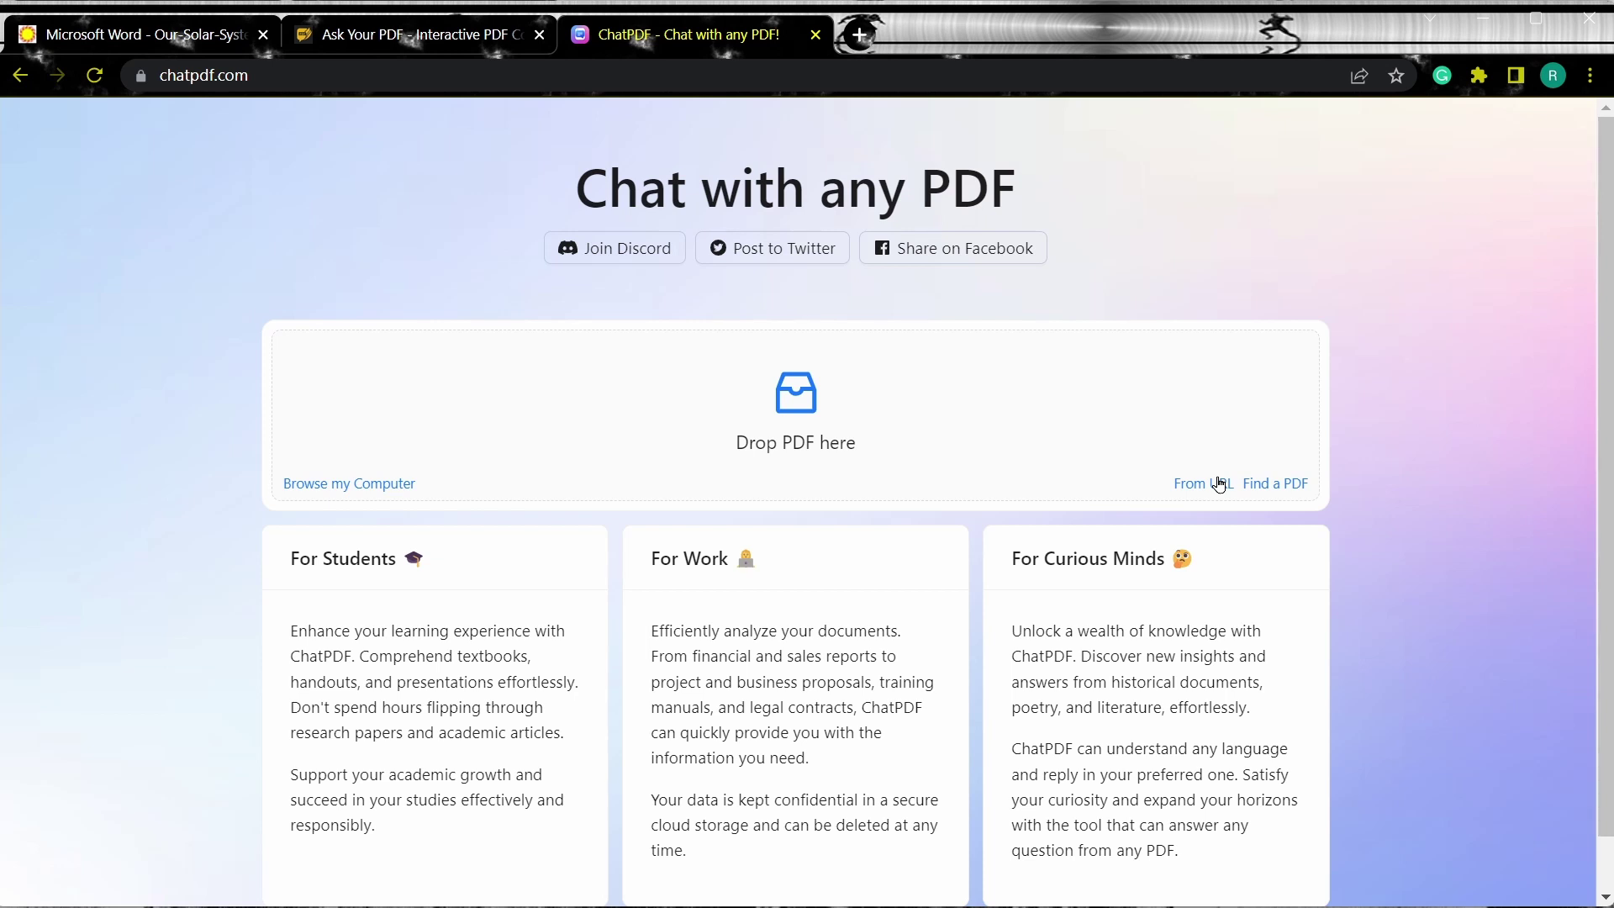
left_click(185, 39)
Step: Load Our-Solar-System-Book.pdf into ChatPDF by pasting its web address from the Word tab
left_click(814, 77)
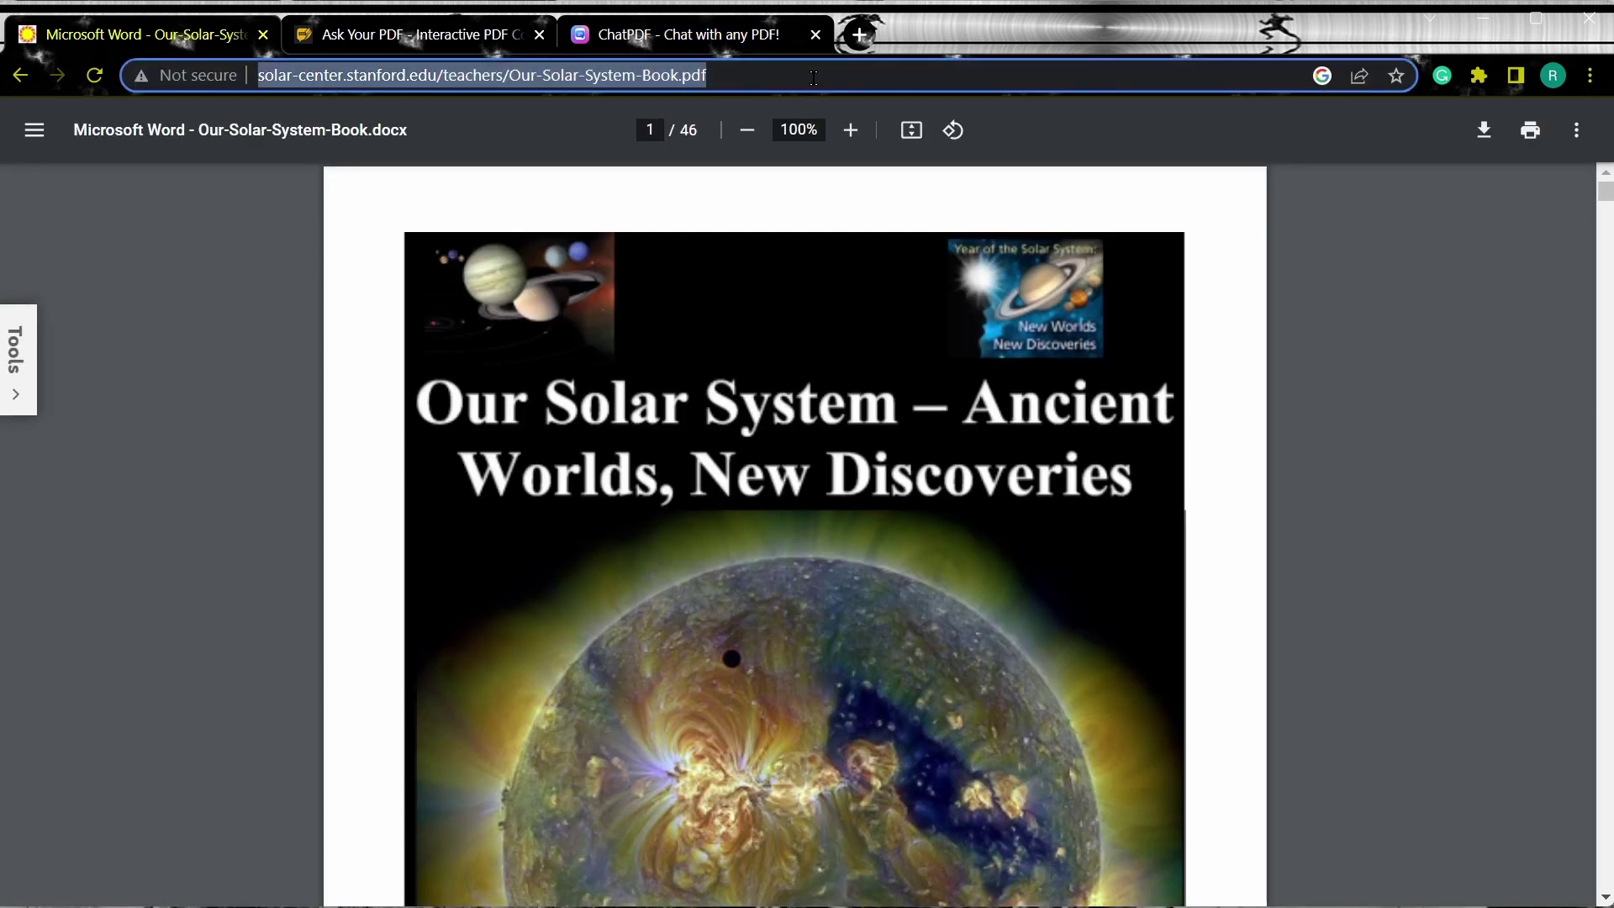
left_click(639, 34)
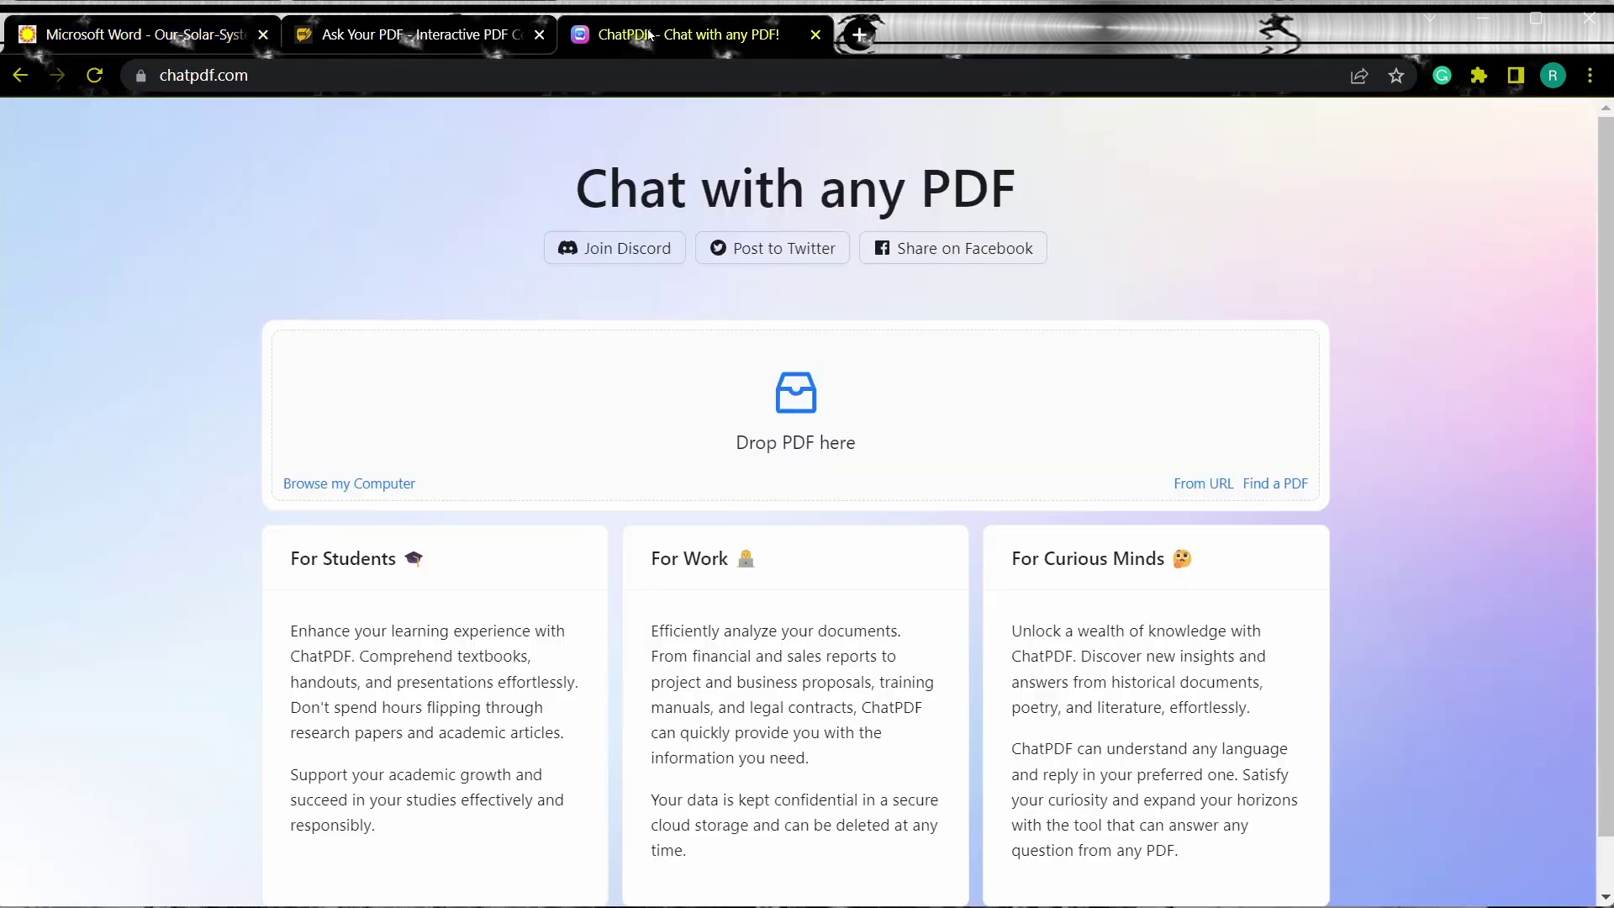
left_click(1189, 486)
type("file.stanford.edu/teachers/Our-Solar-System-Book.pdf")
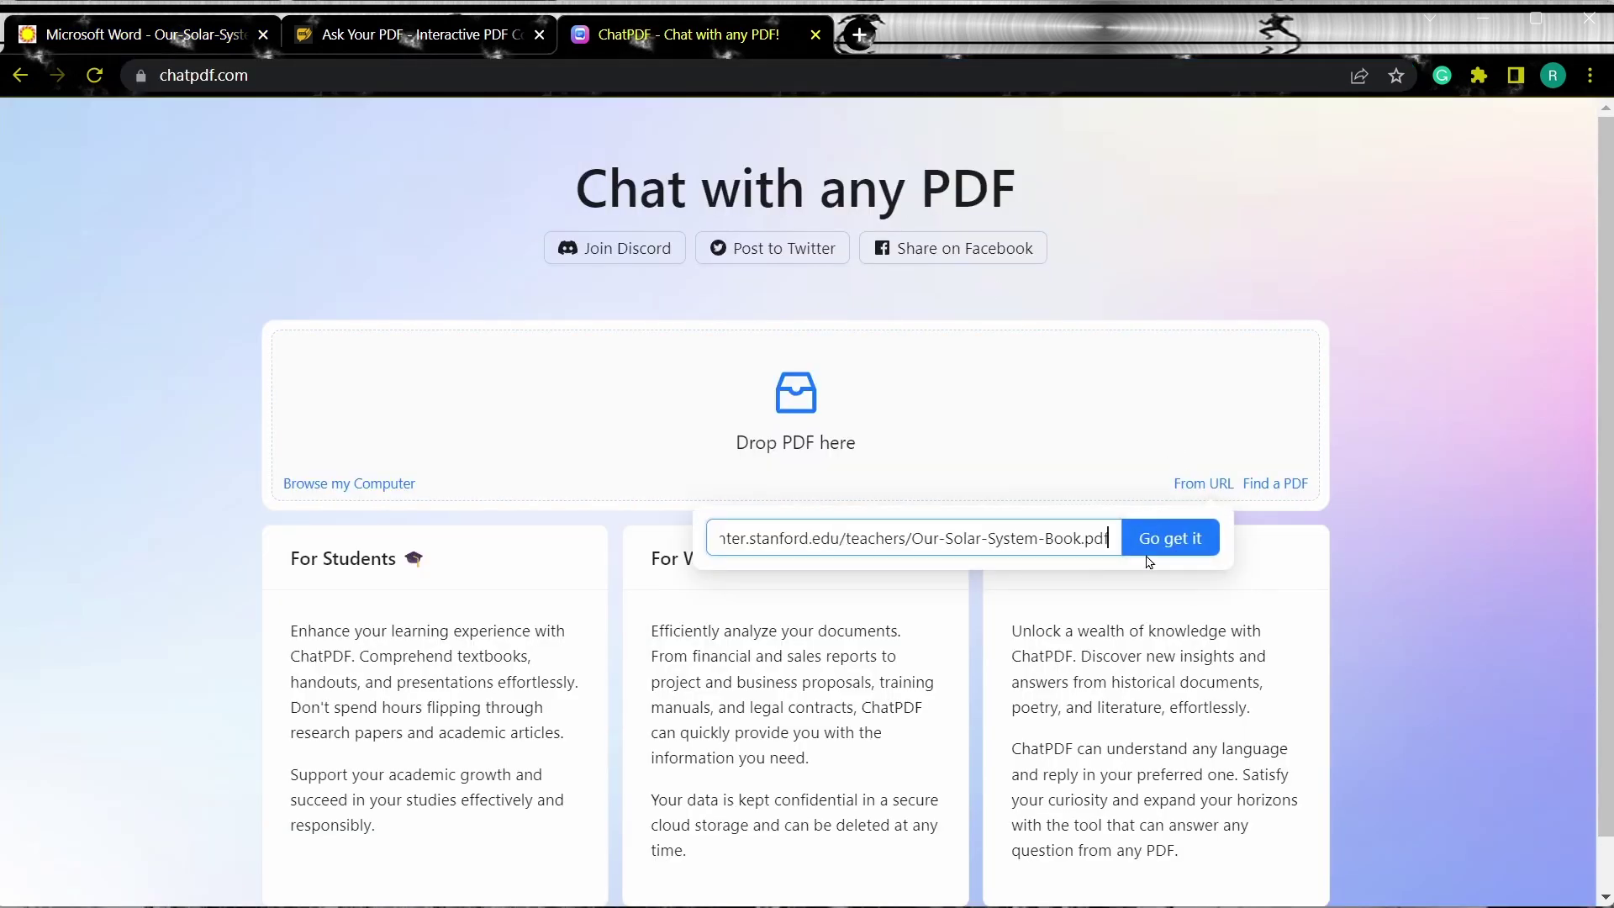
left_click(1176, 538)
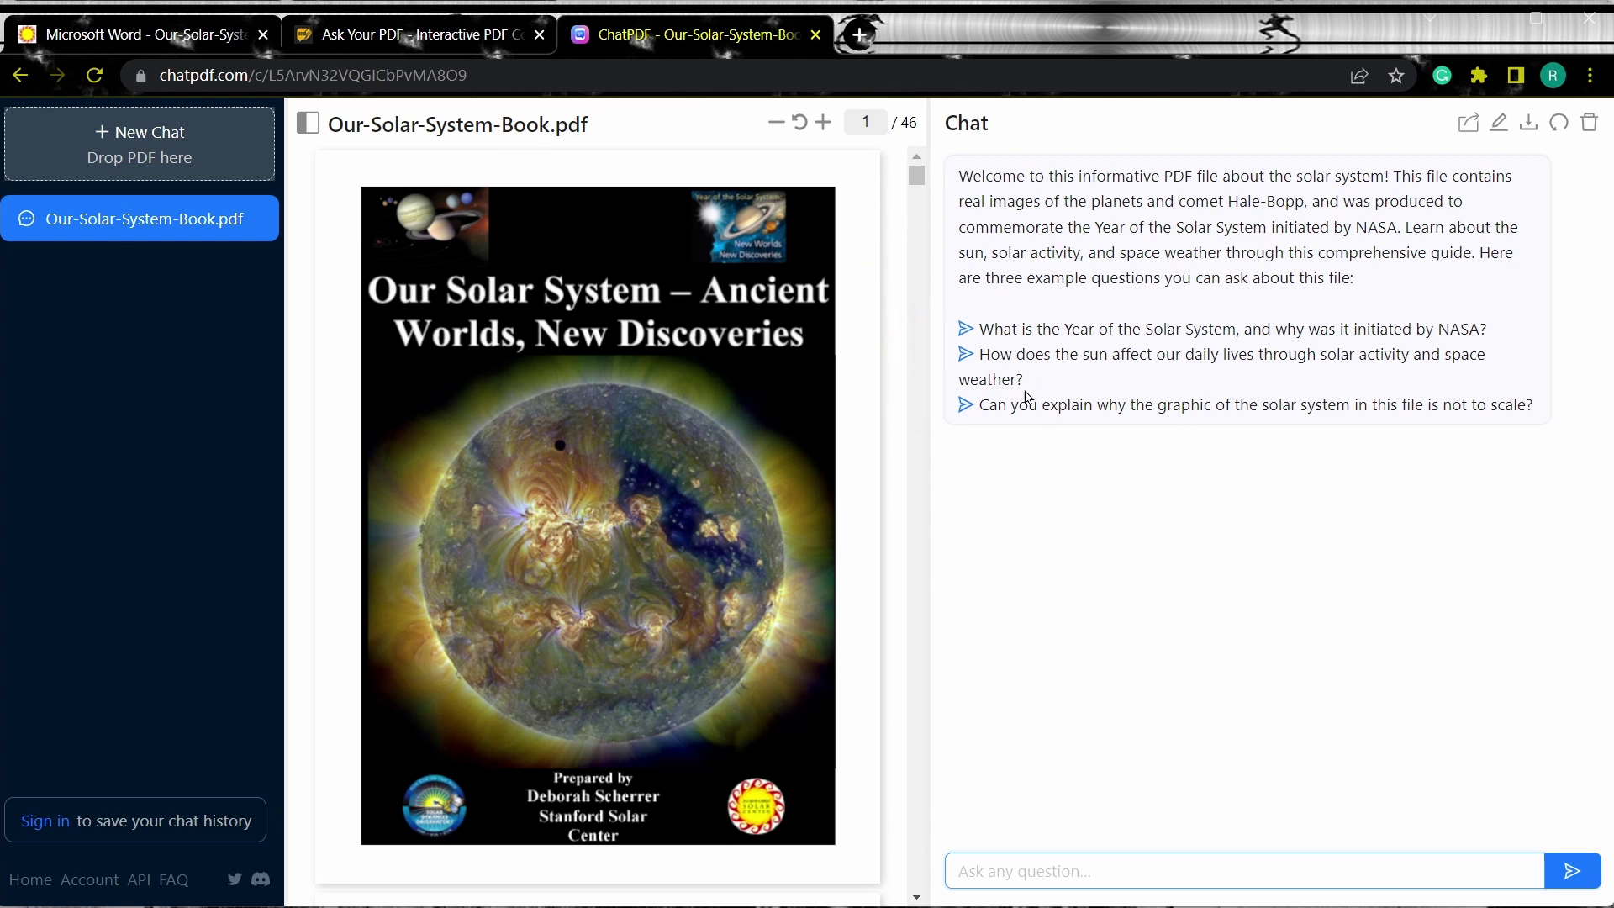
Step: Ask how the sun affects daily lives, then request a junior-school-kid explanation and export as text
left_click(965, 362)
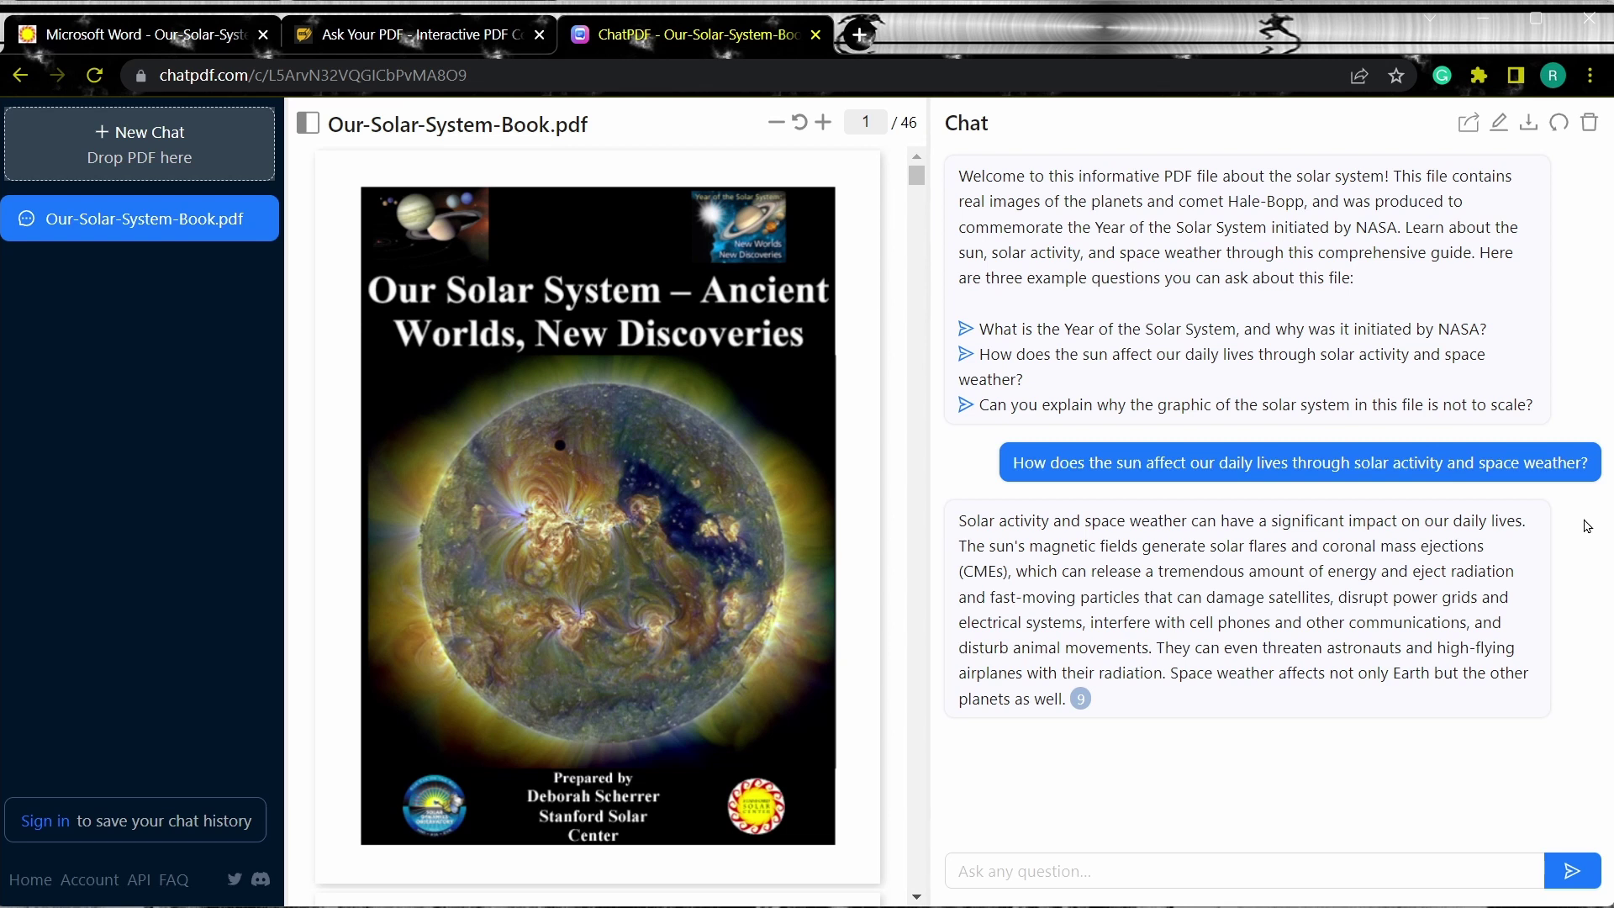
left_click(1132, 861)
type("ex")
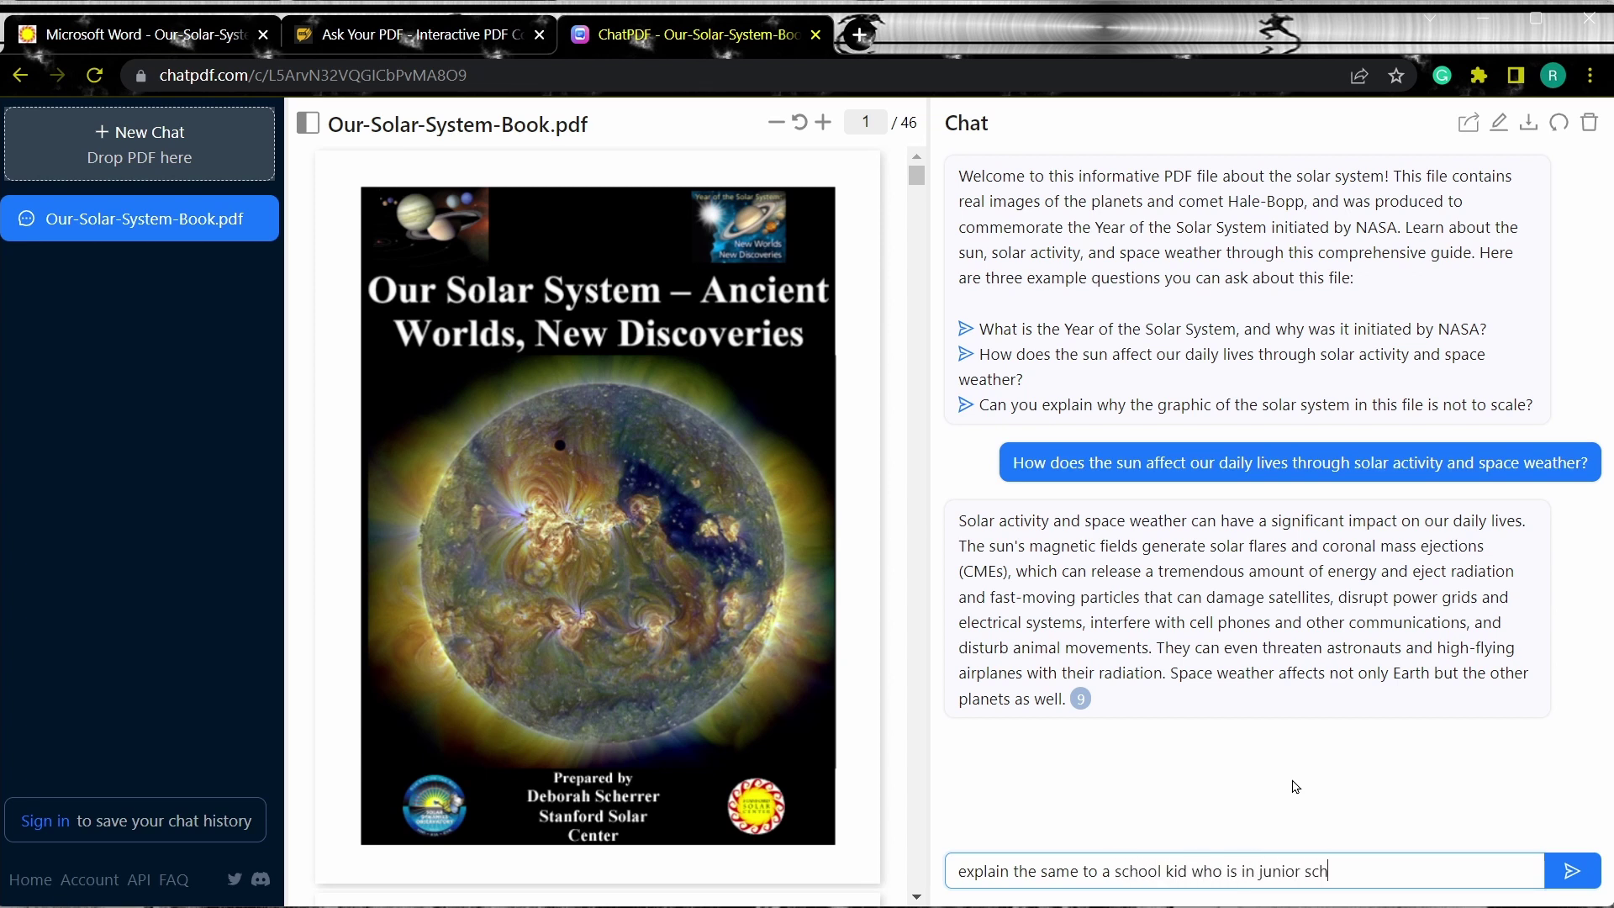
key("Return")
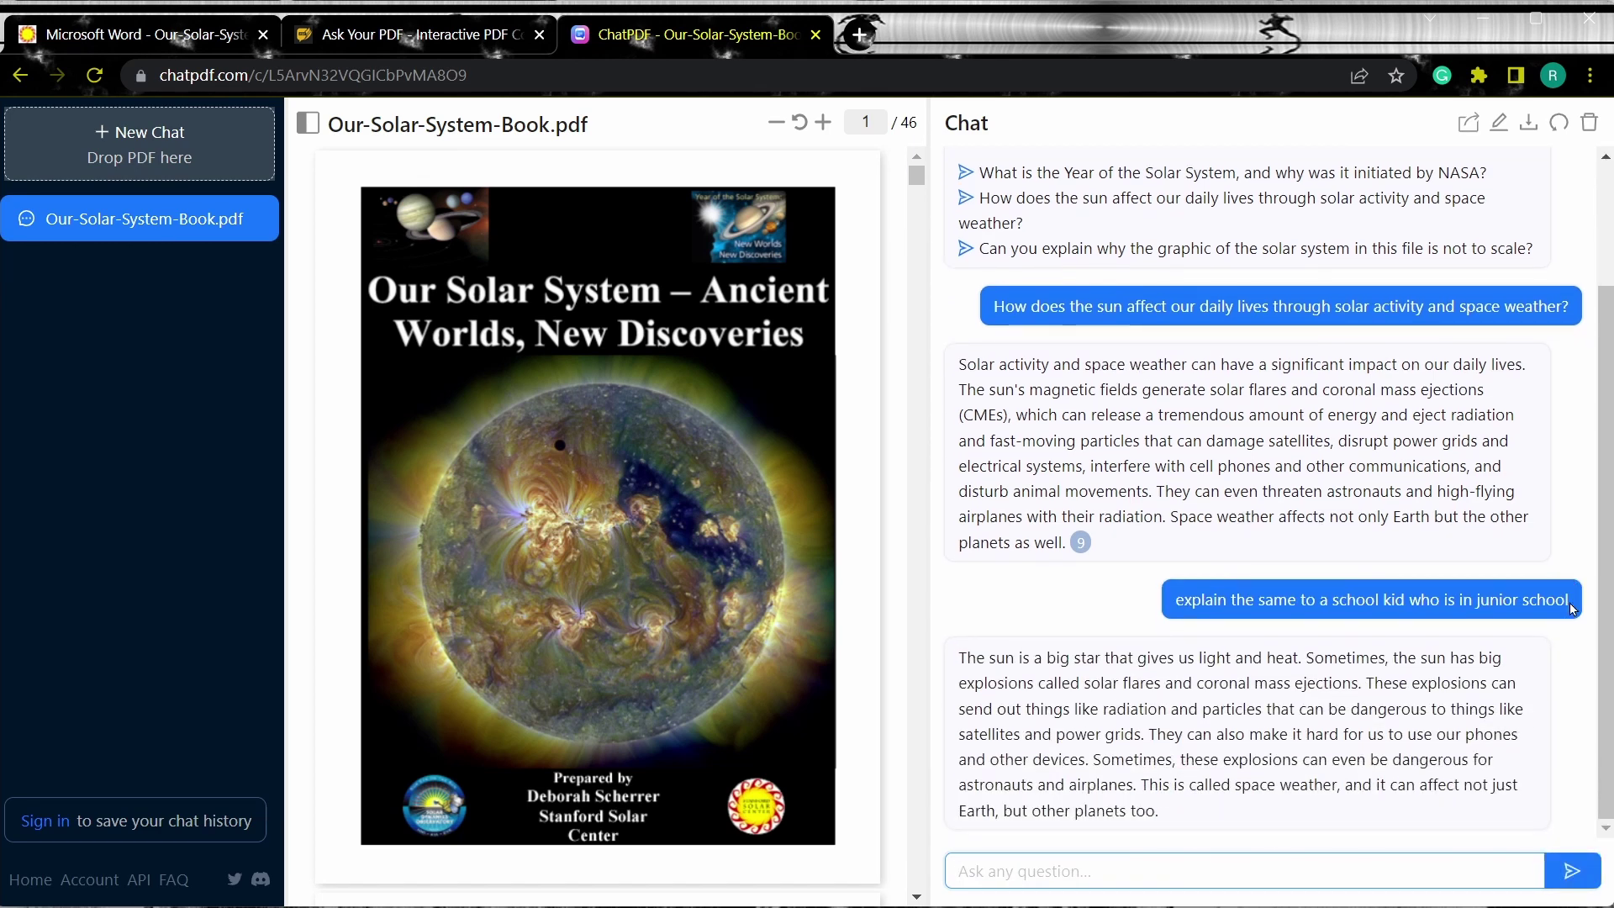
left_click(1528, 128)
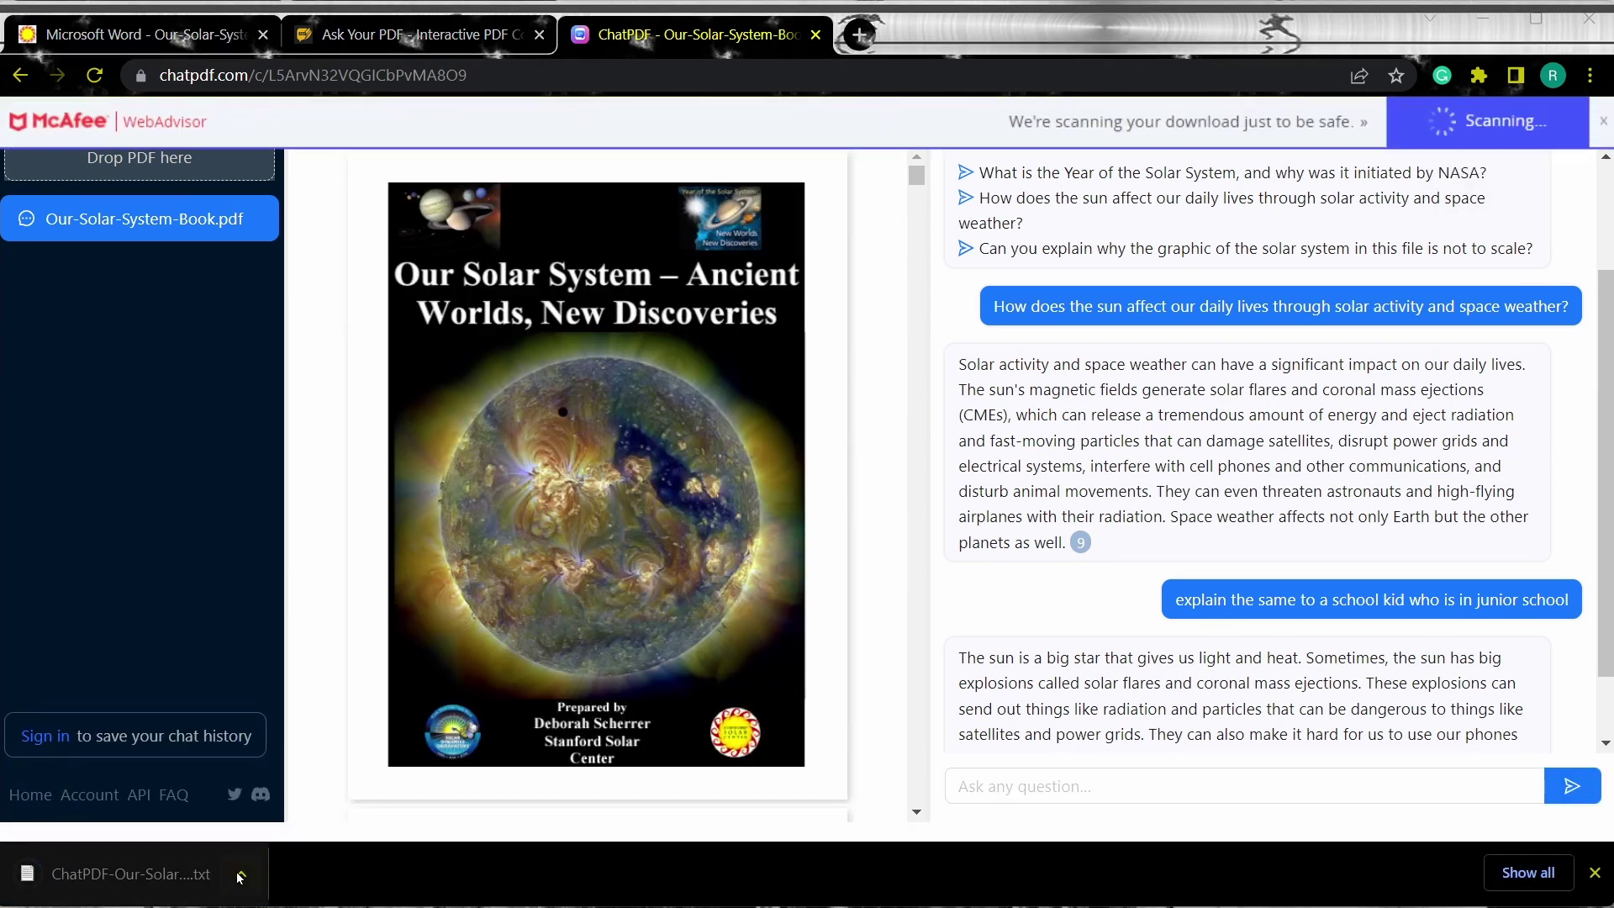
Step: Open the downloaded chat .txt file in Notepad from the download bar menu
left_click(241, 875)
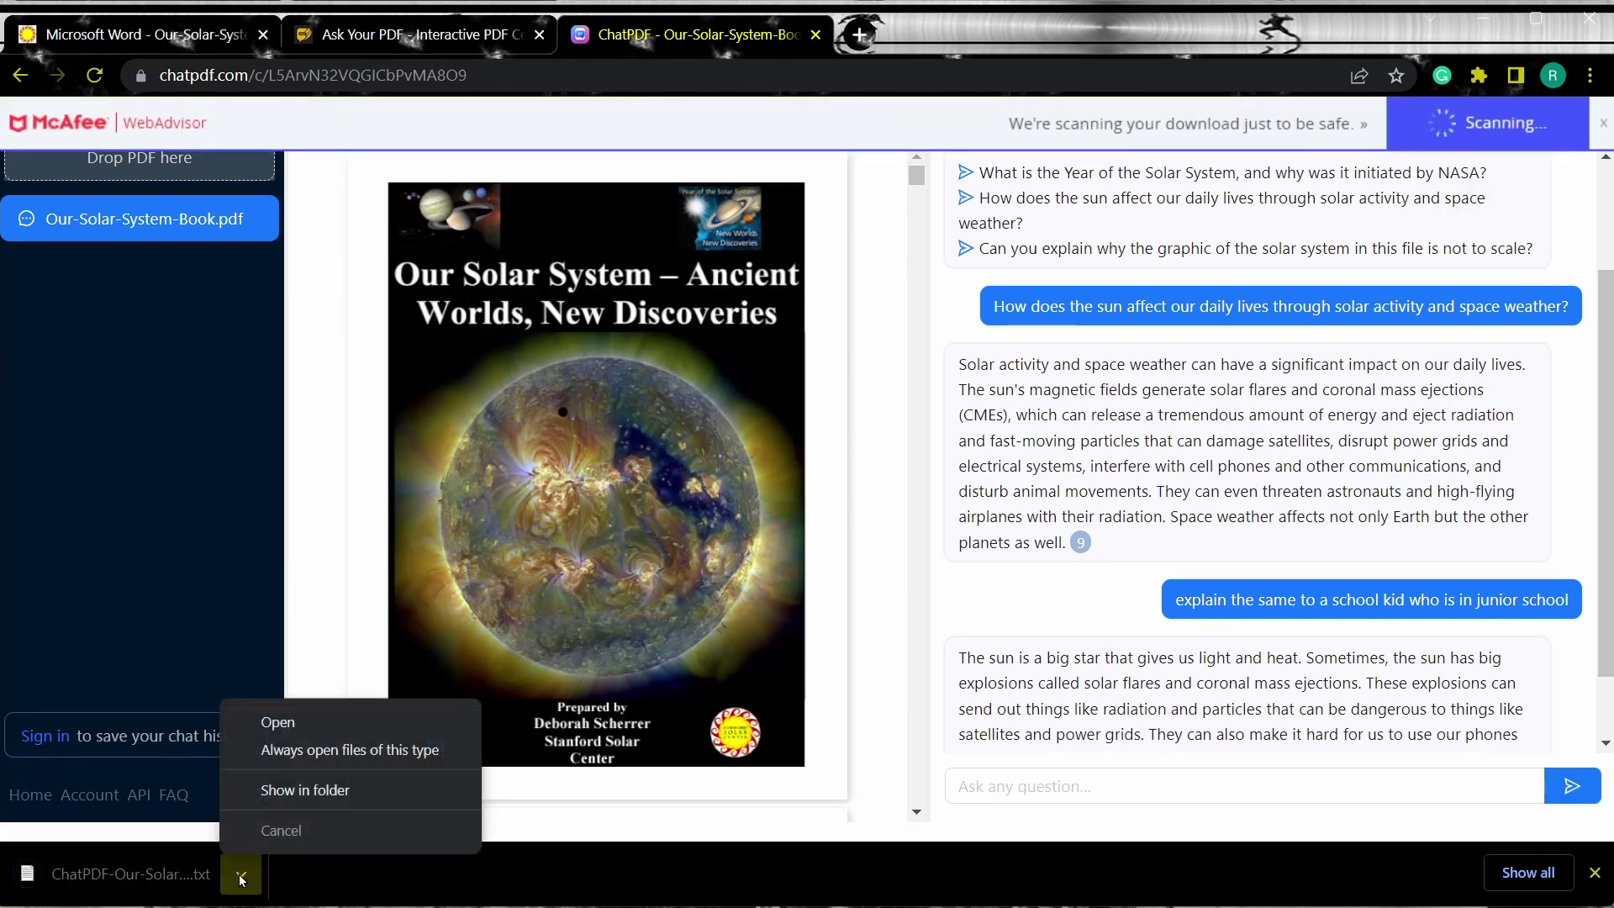
left_click(296, 716)
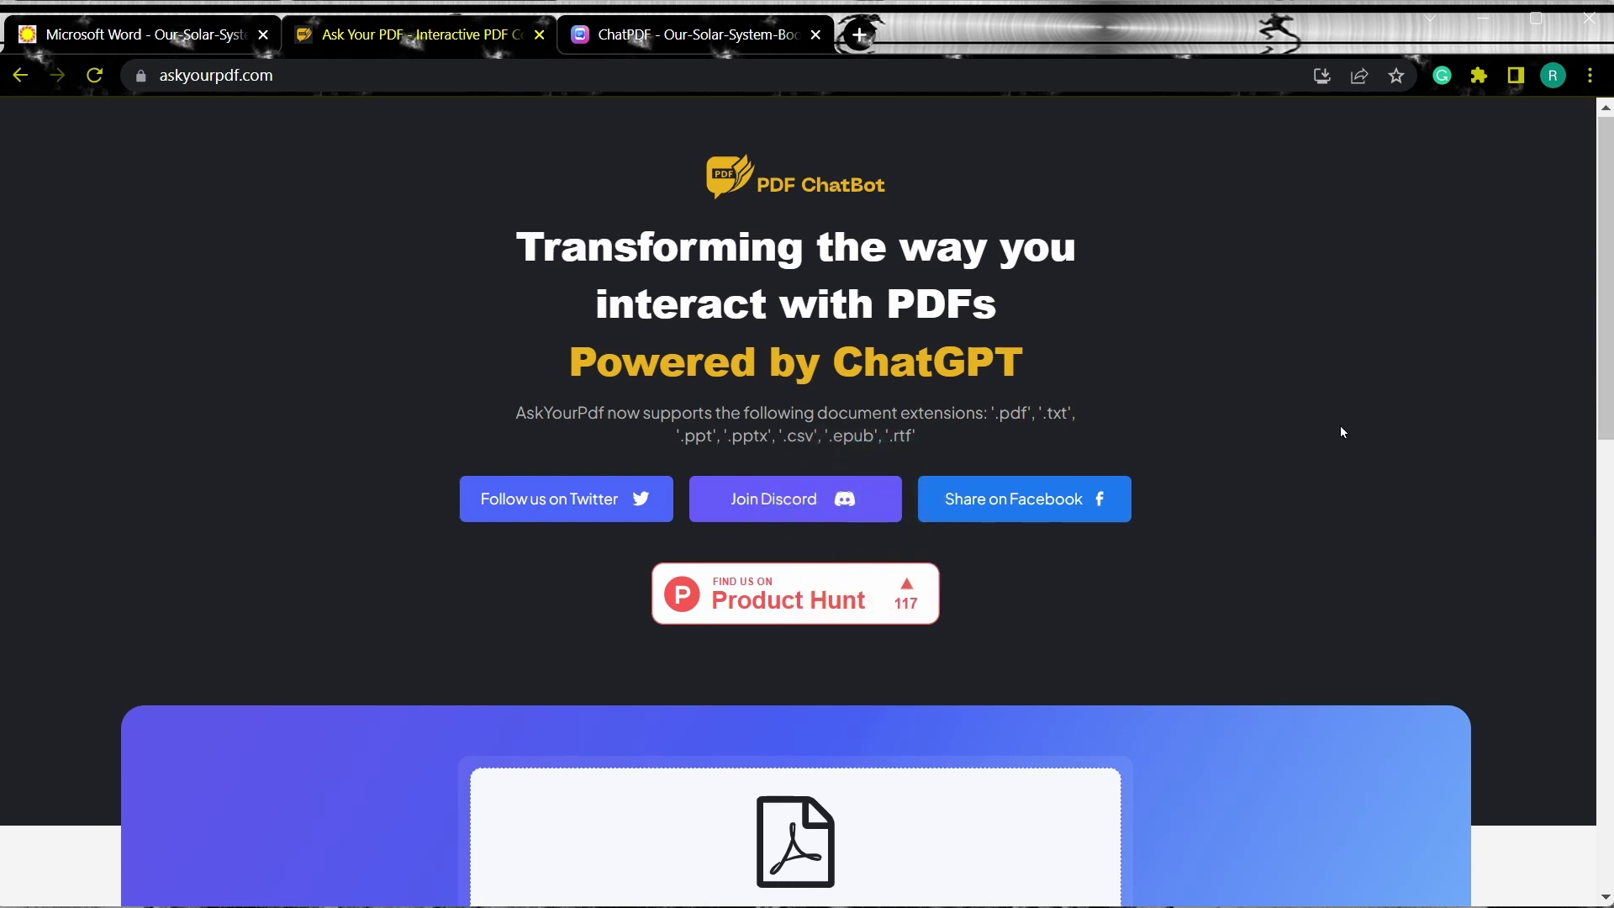
Step: Scroll the AskYourPDF home page down to its Upload Document area
scroll(1341, 430, "down", 5)
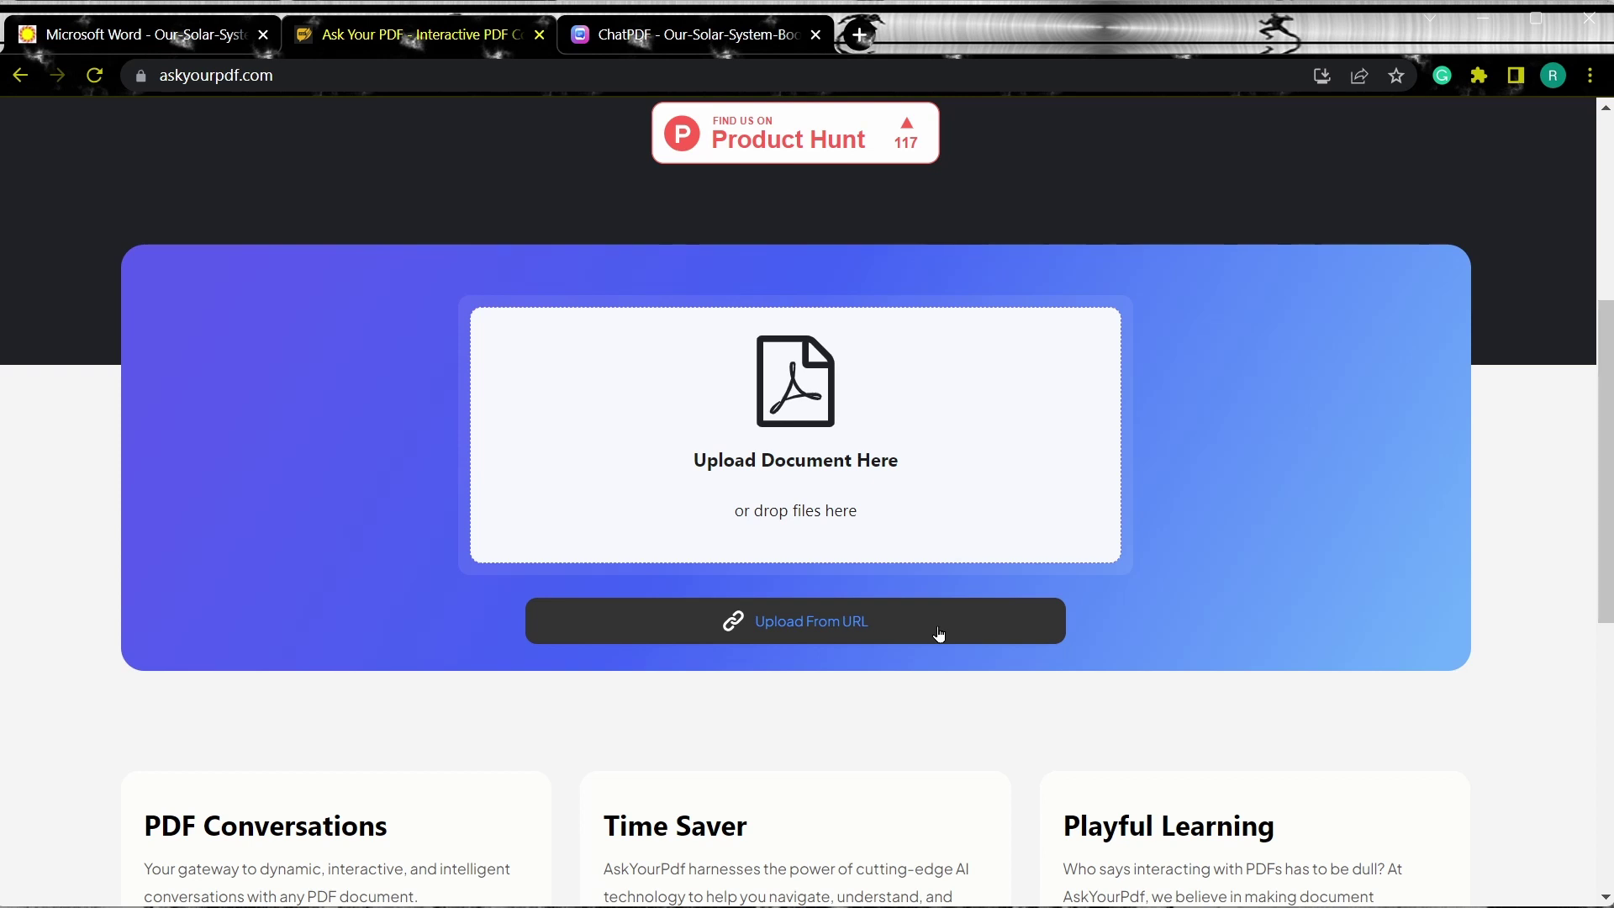
Step: Fetch the solar system book PDF into AskYourPDF by pasting its link into Upload From URL
left_click(939, 633)
scroll(939, 634, "down", 2)
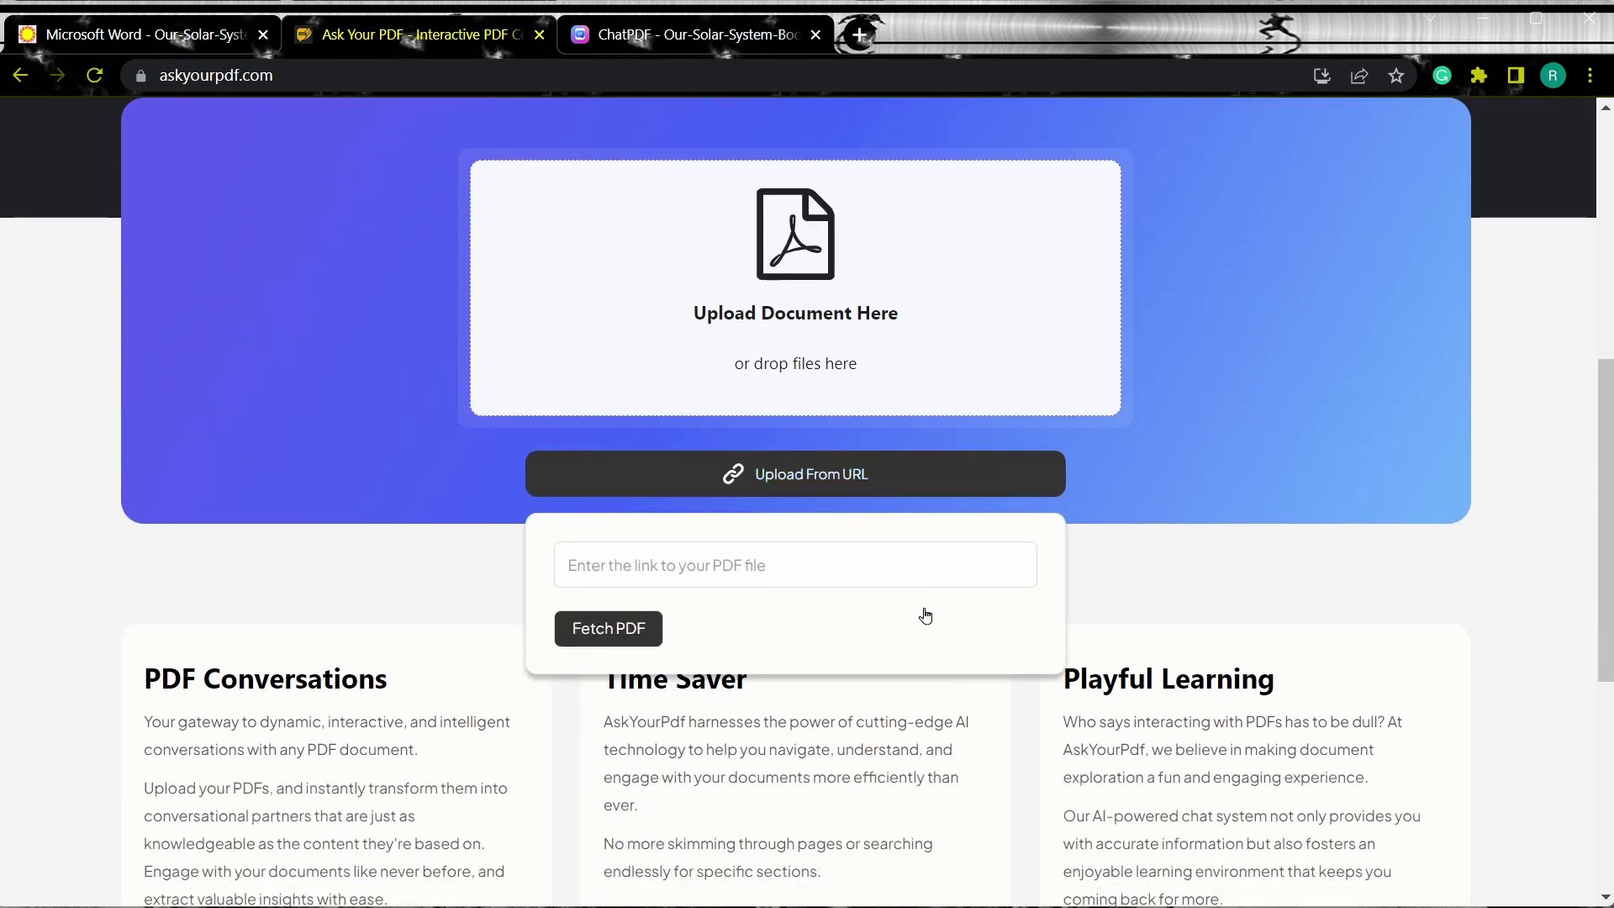
left_click(882, 569)
type("https://solar-center.stanford.edu/teachers/Our-Solar-System-Book.pdf")
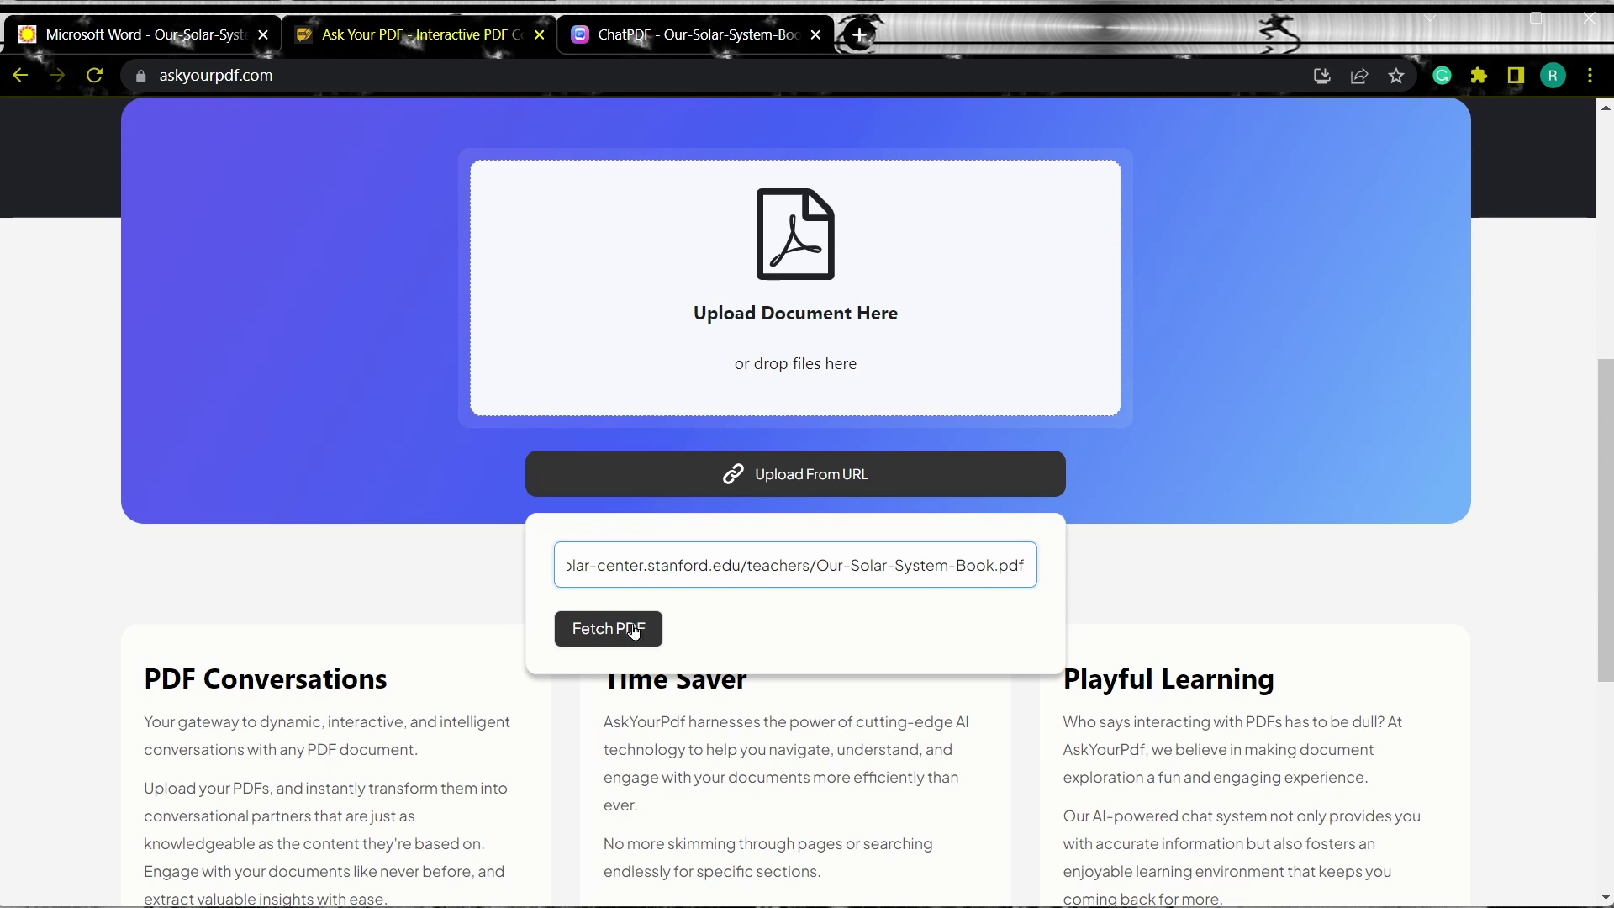
left_click(633, 630)
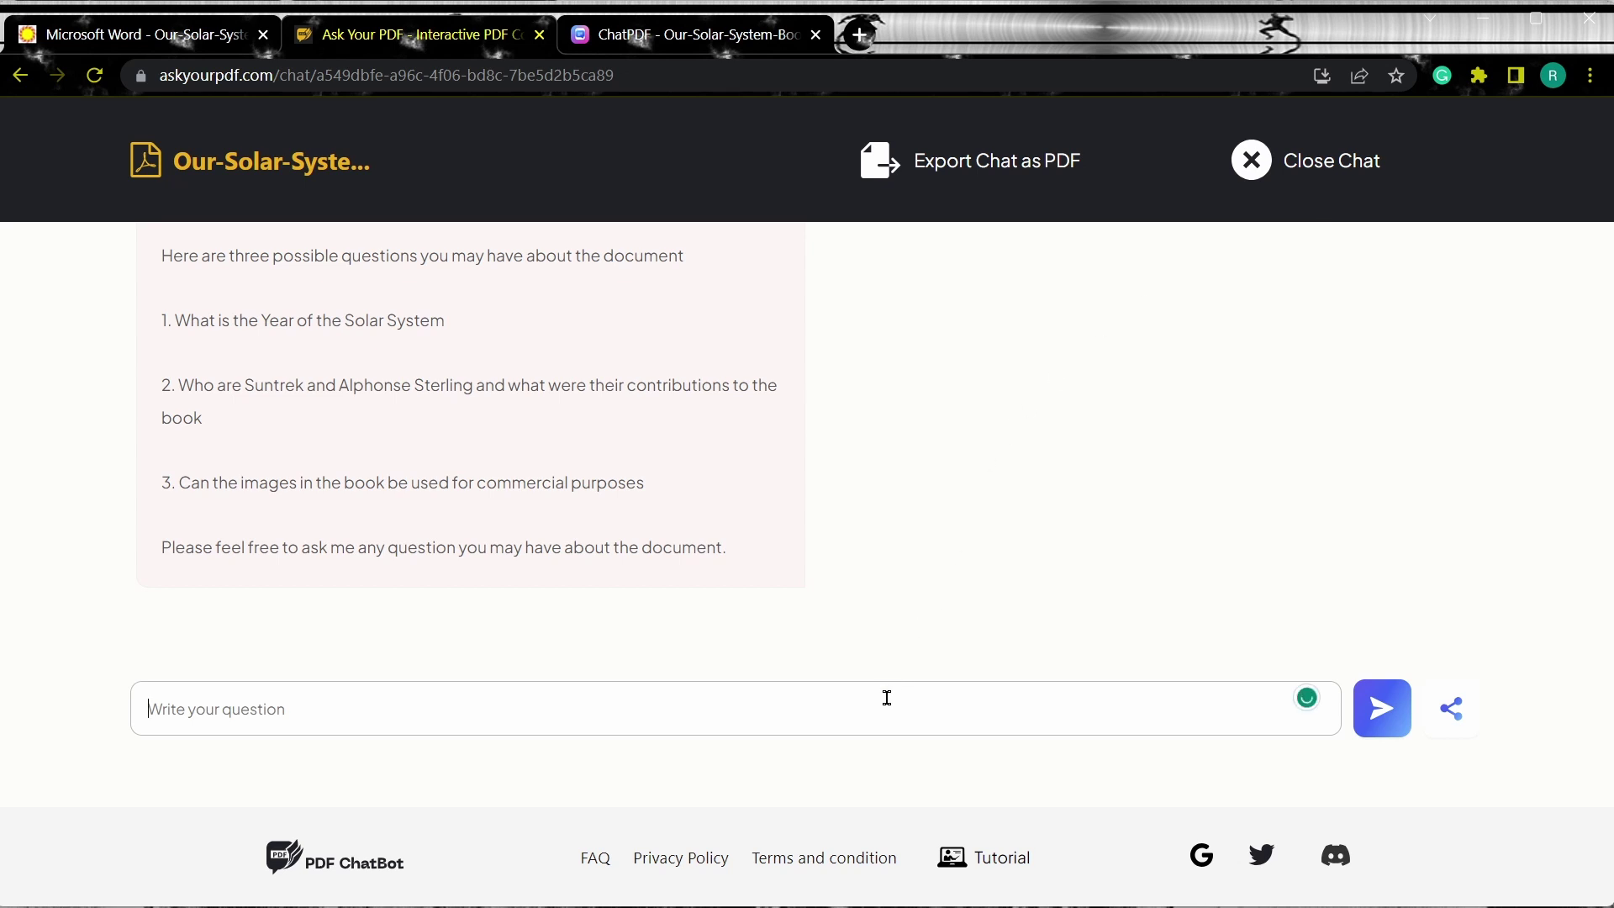
Step: Ask 'what are solar flares?' and 'explain dwarf planets', then export the chat as PDF
type("what are solar flares?")
key("Return")
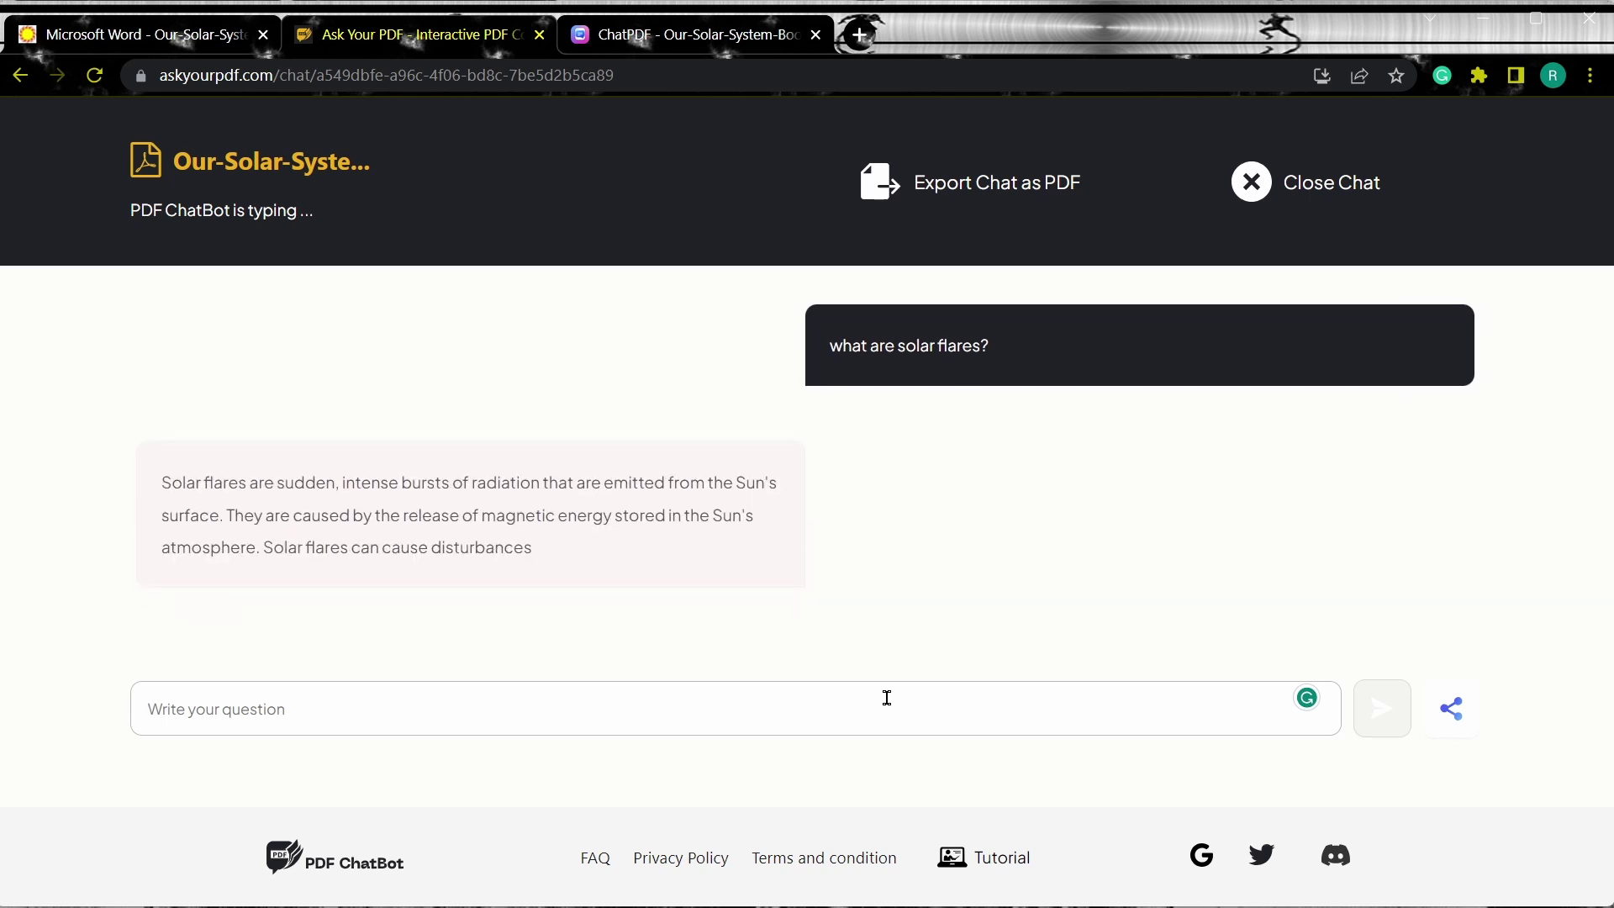
type("explain")
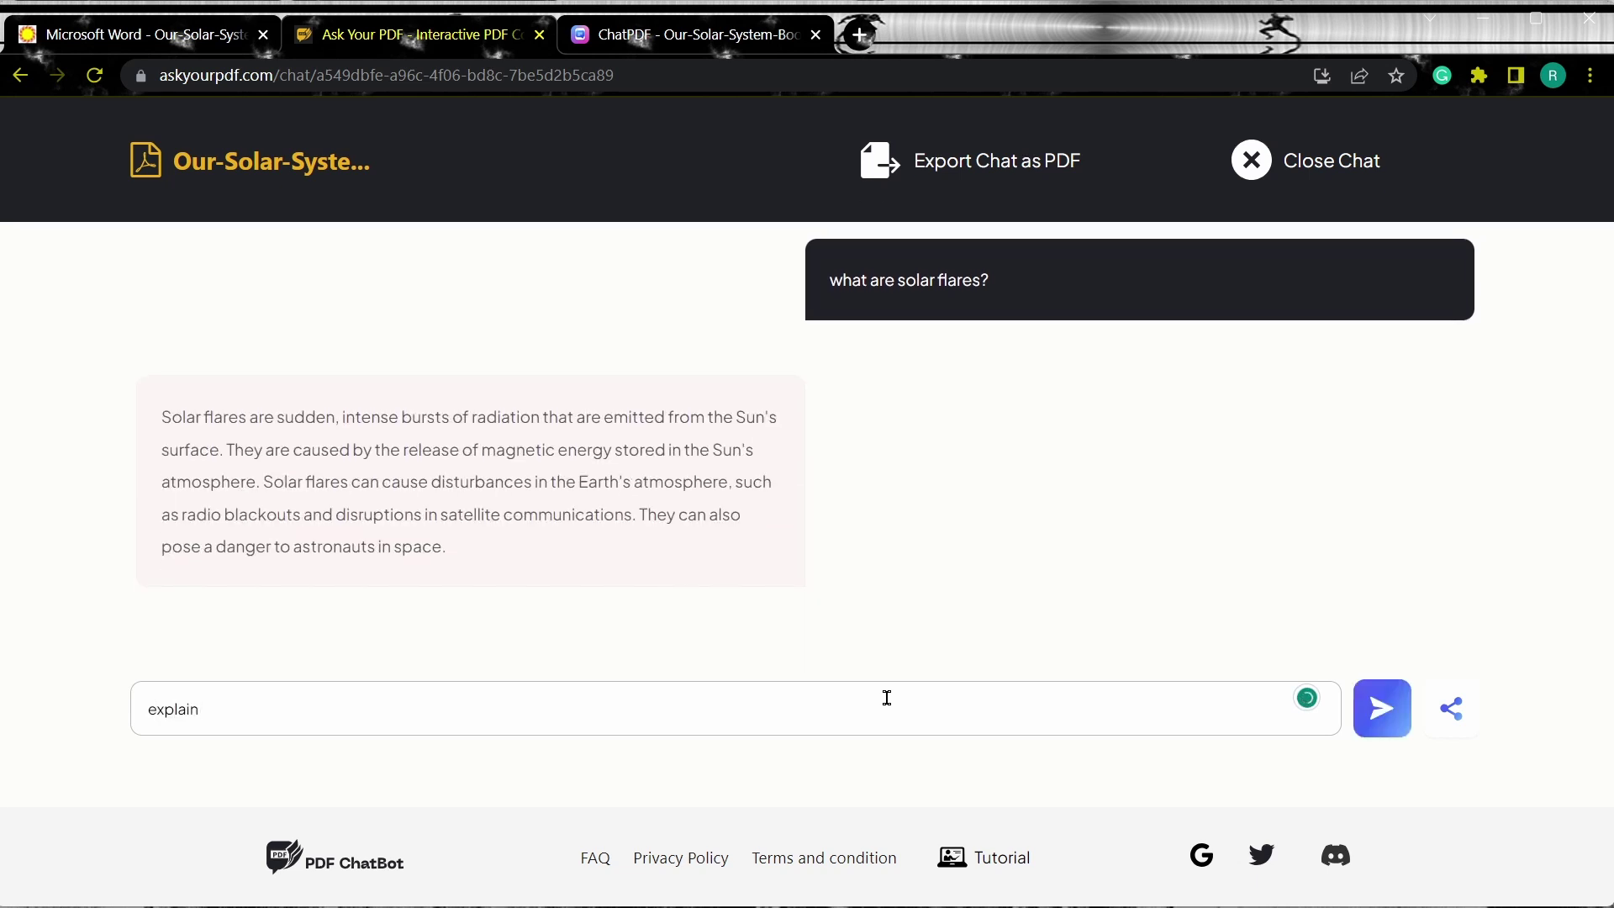
type(" dwarf planets")
key("Return")
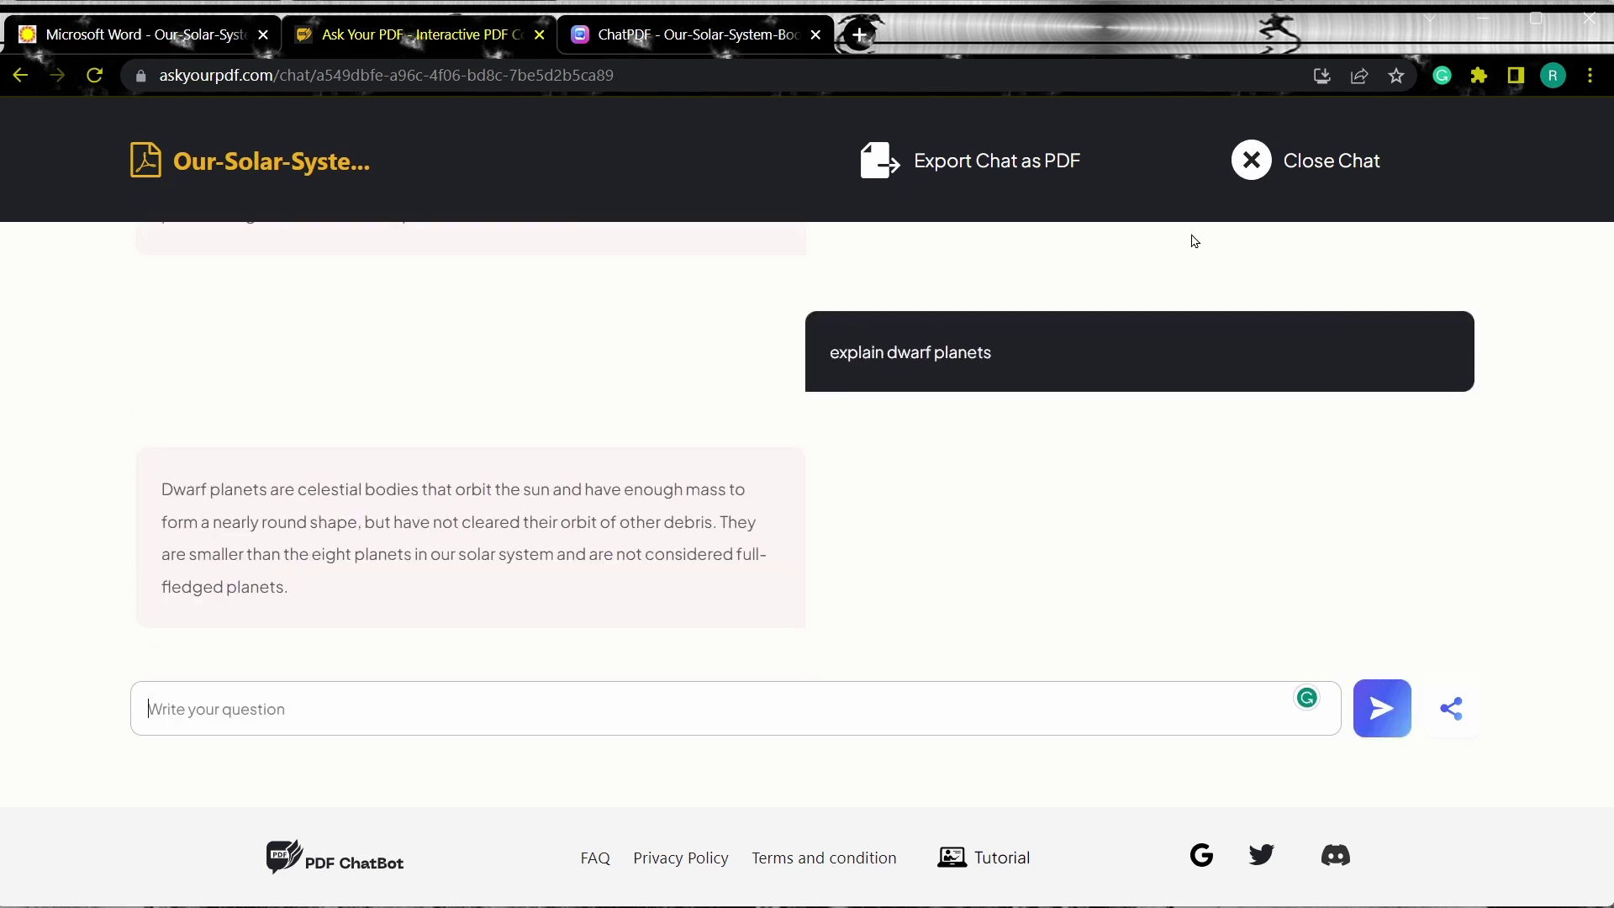
left_click(1025, 174)
Step: Open the downloaded conversation.pdf, scroll through it, and return to the AskYourPDF chat tab
left_click(241, 878)
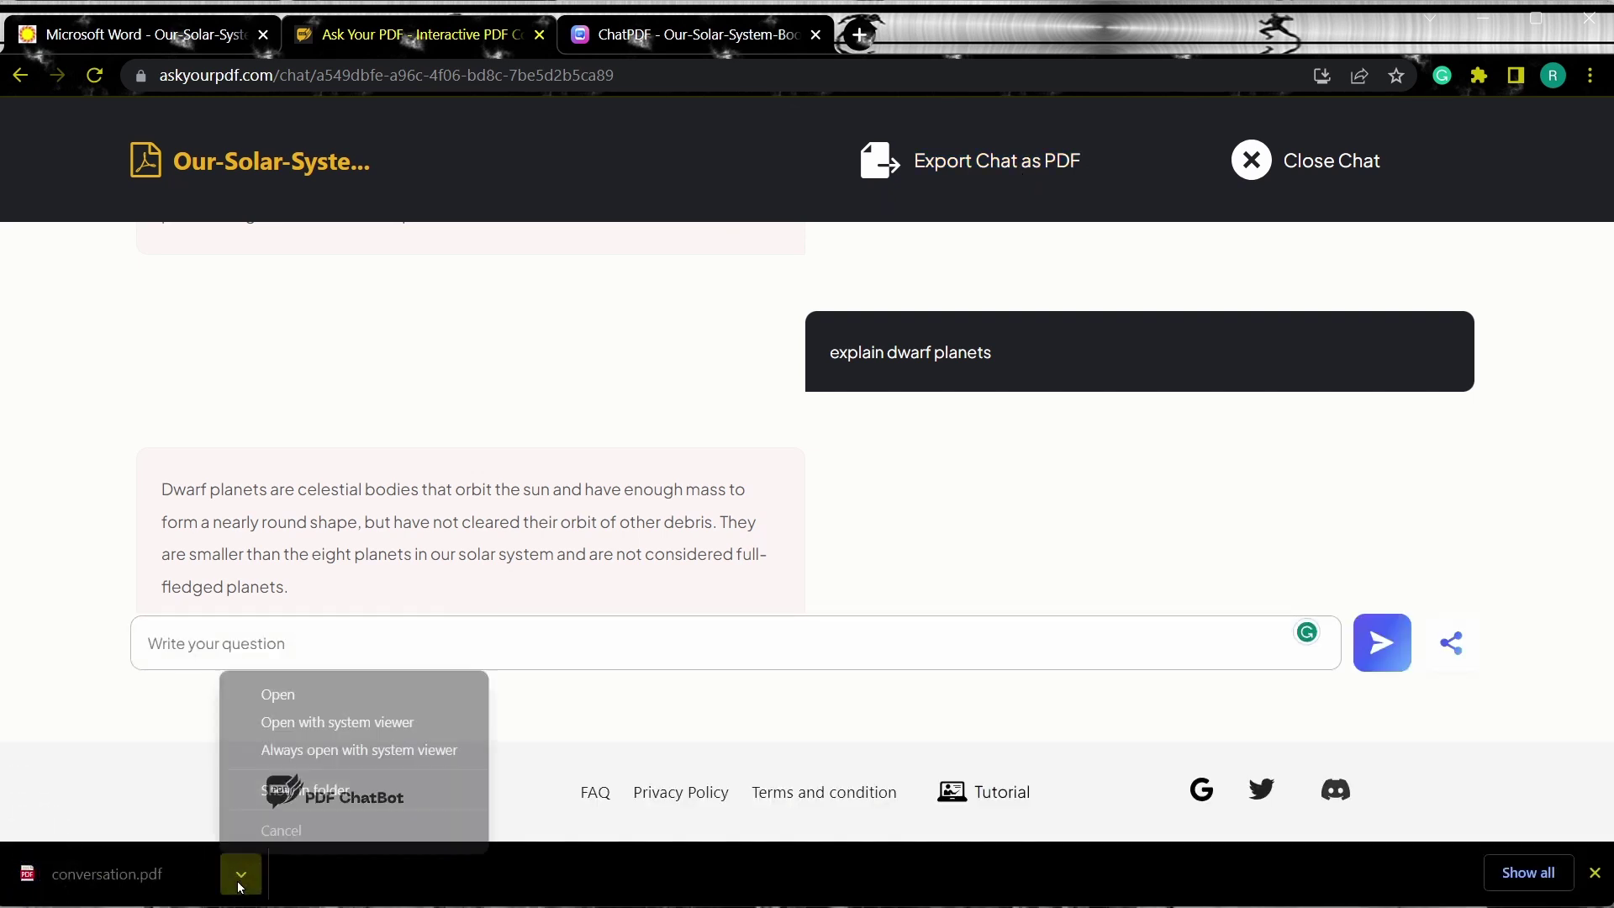
left_click(303, 711)
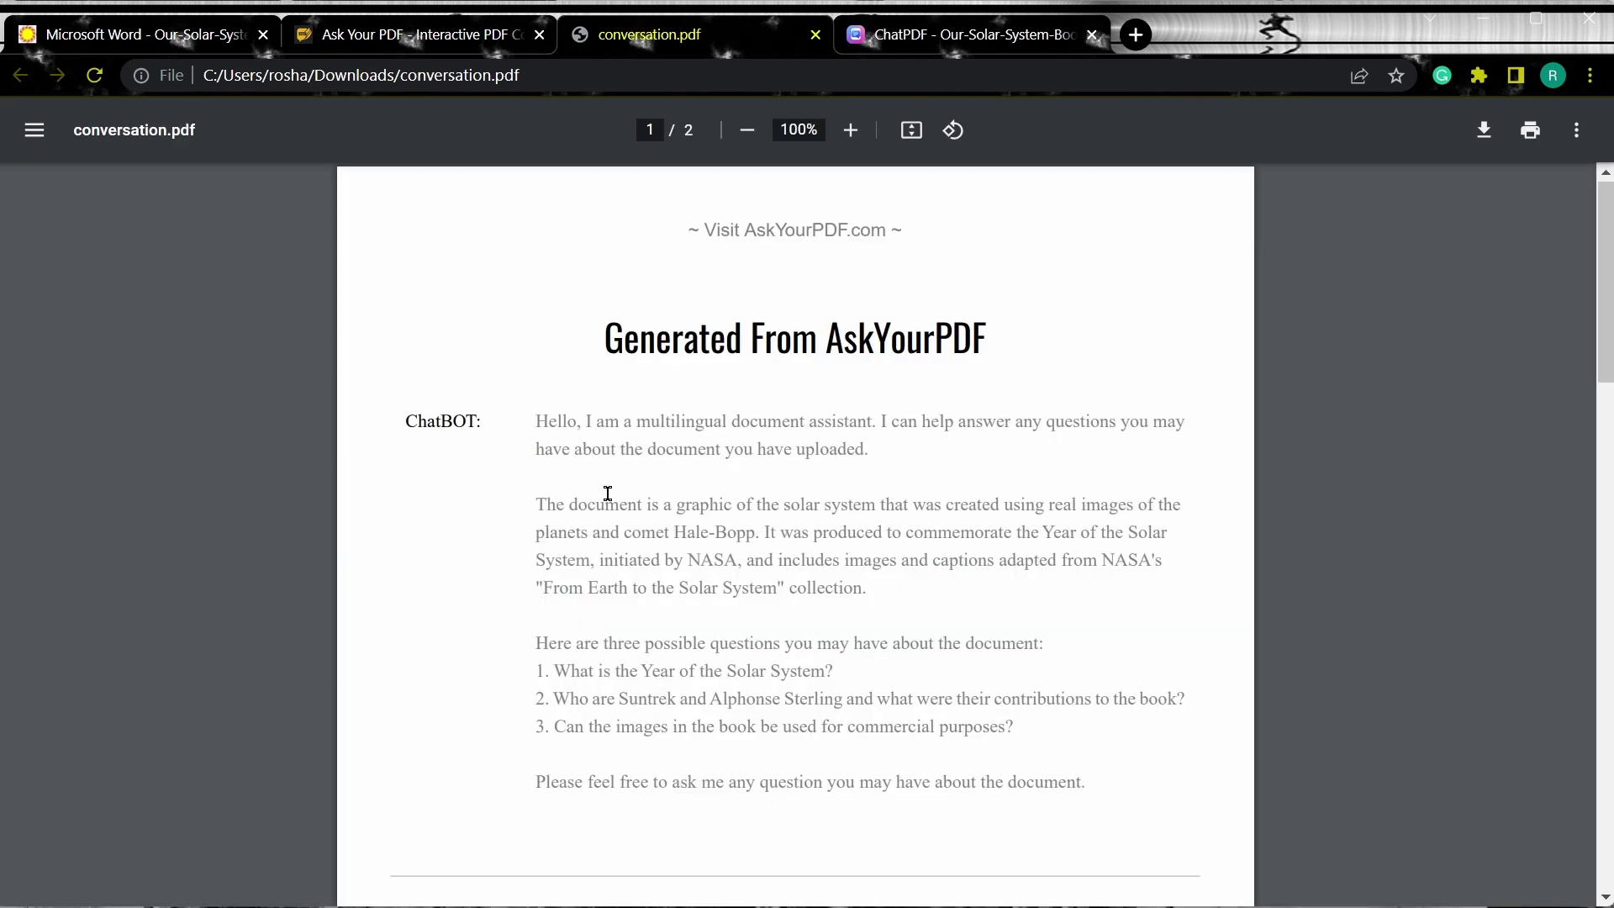
scroll(608, 493, "down", 10)
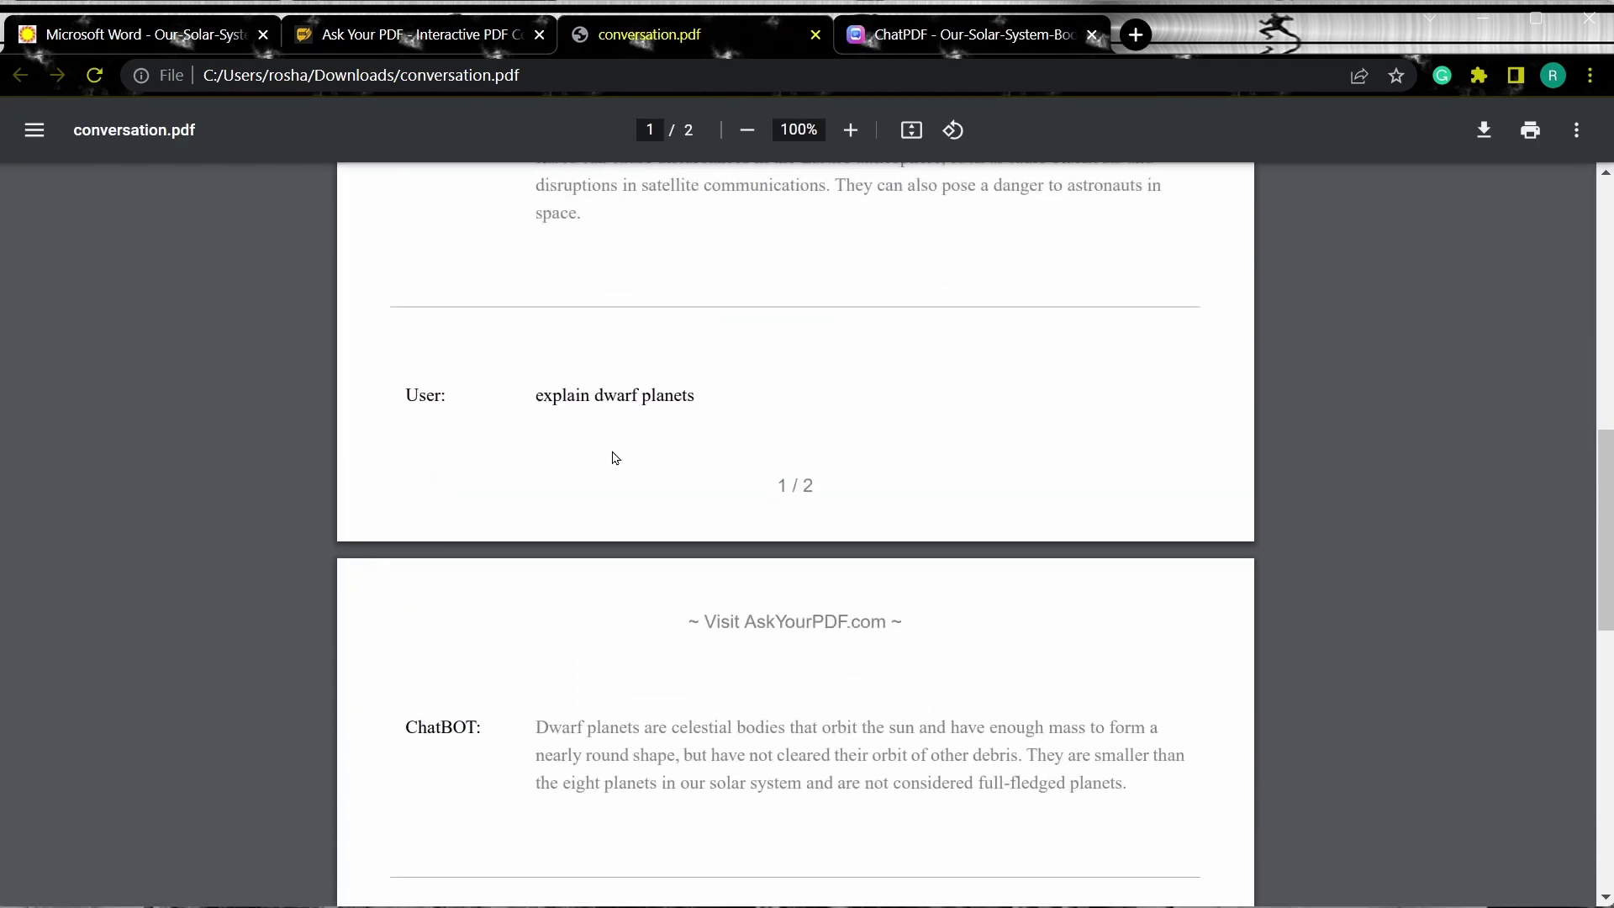
key("ctrl+shift+Tab")
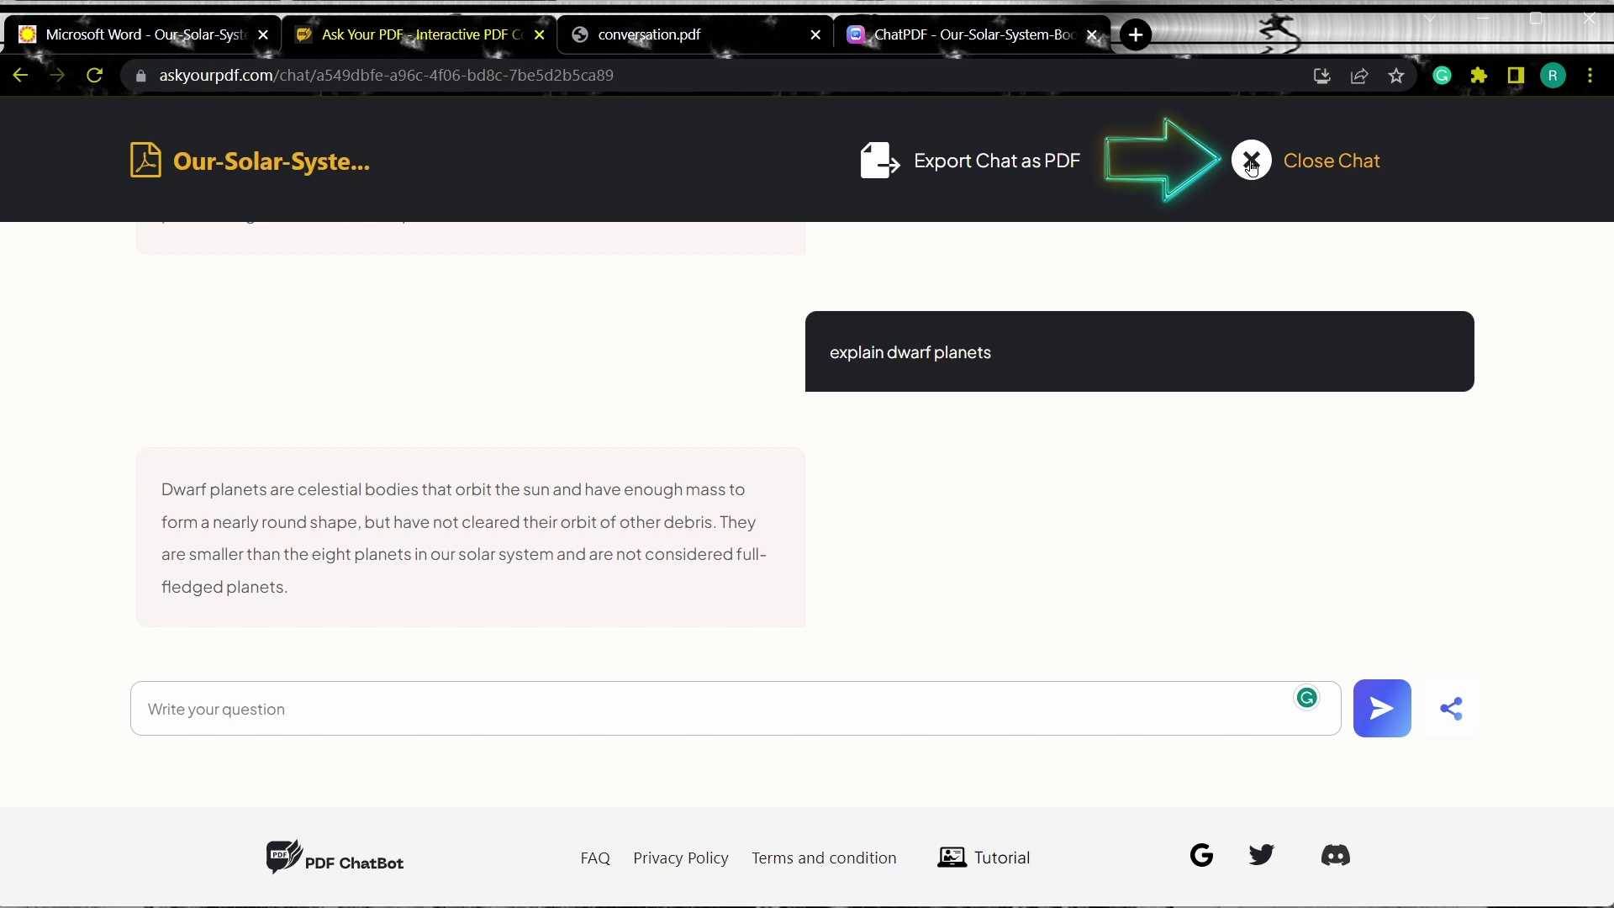